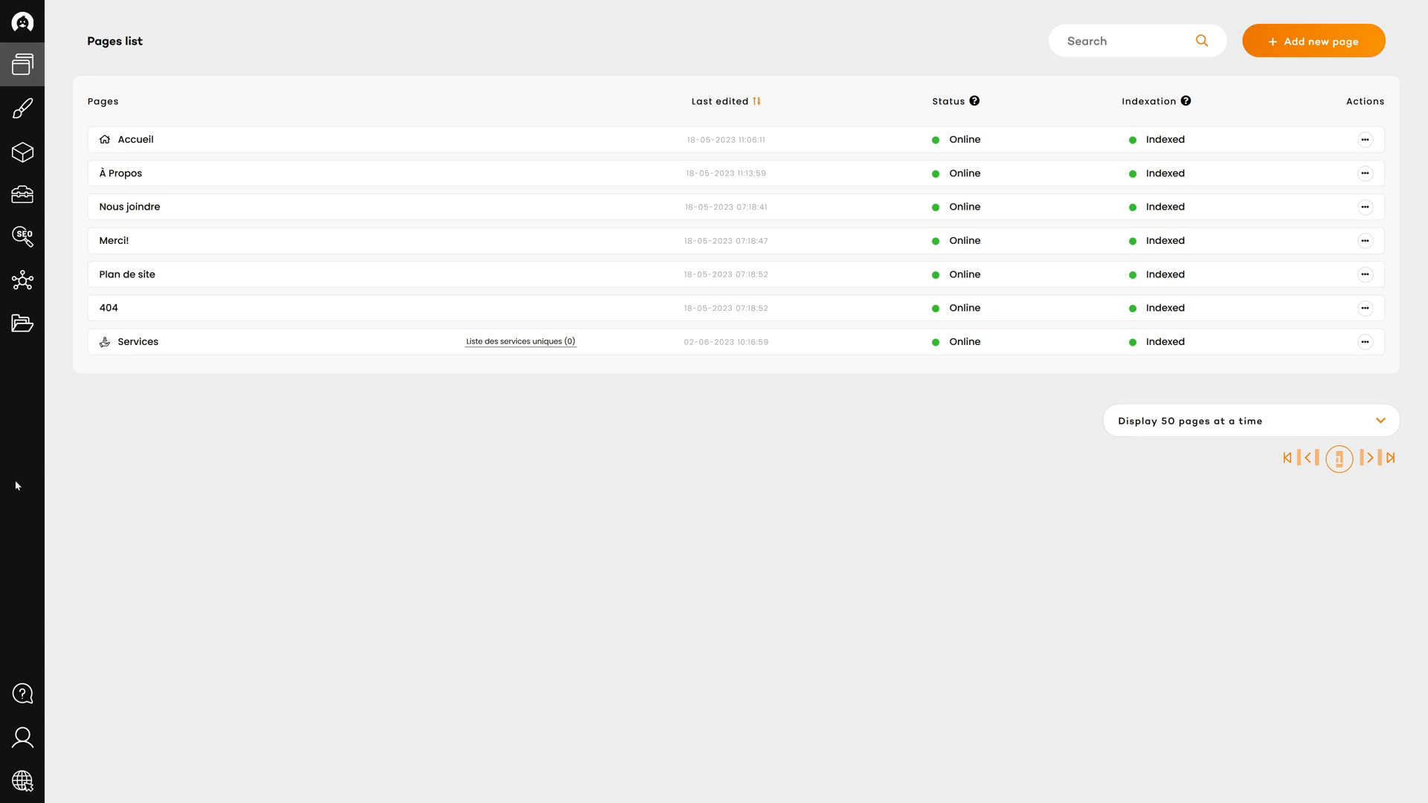
Connect the domain rubbrduck.io to the website and bring up its required DNS records
click(22, 331)
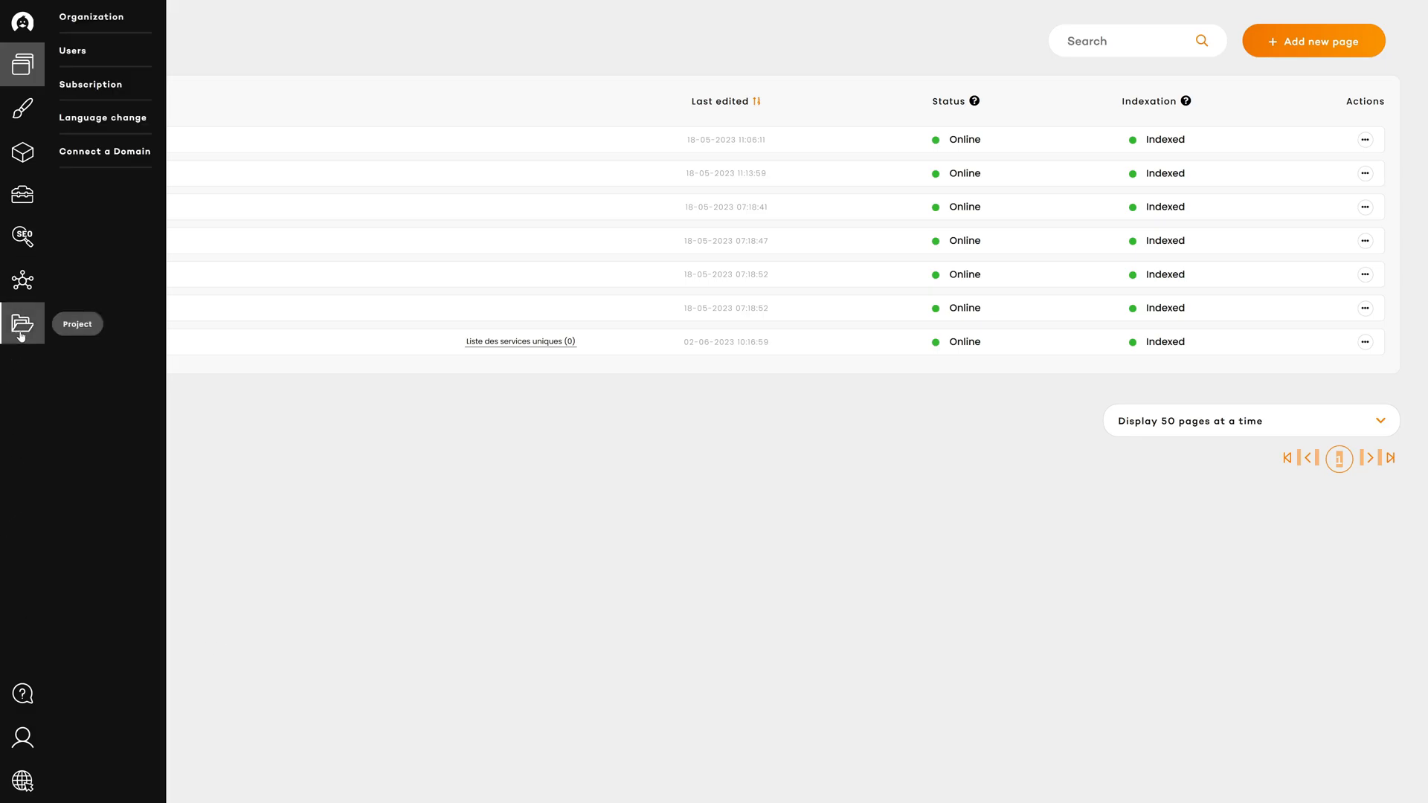
click(95, 152)
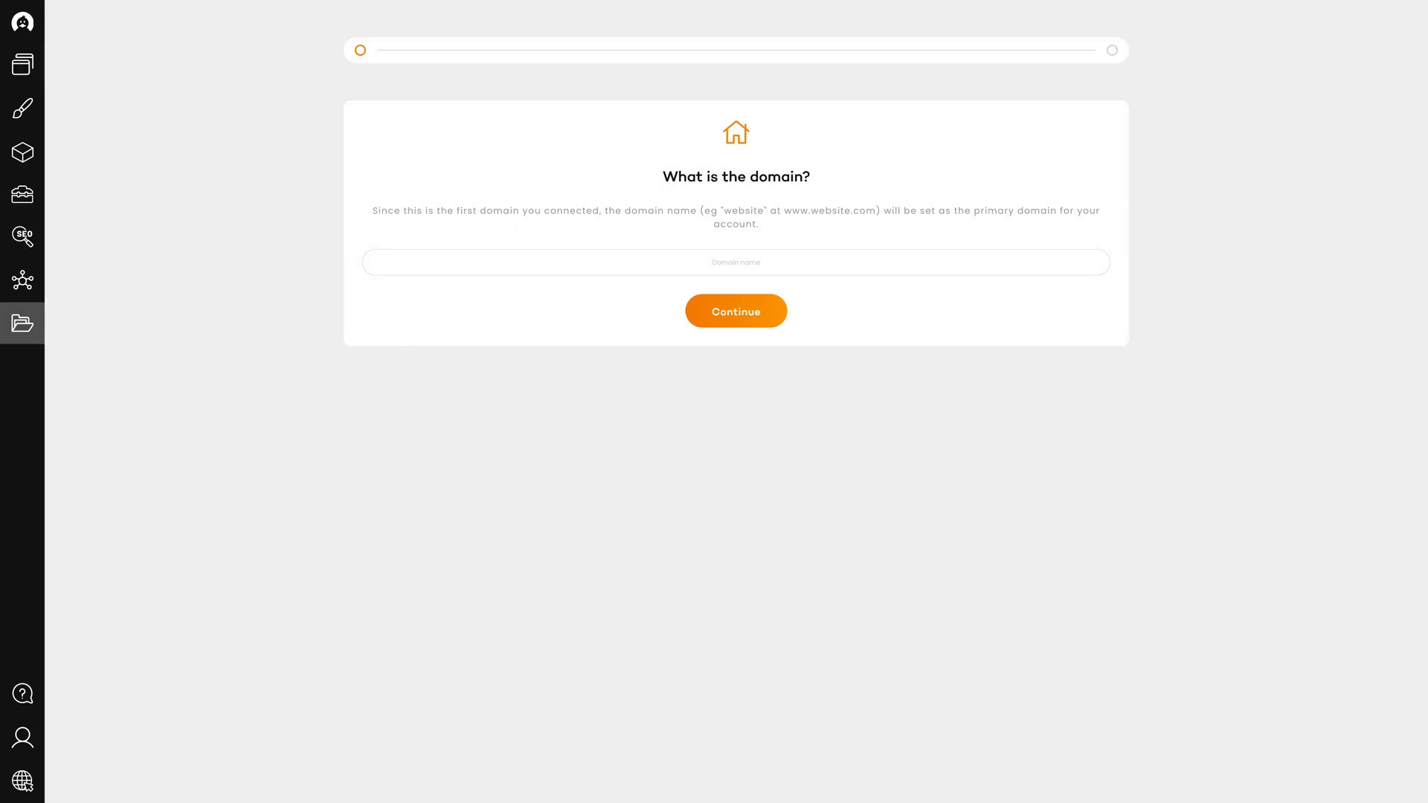
click(736, 262)
text(rubbrduck.io)
click(736, 311)
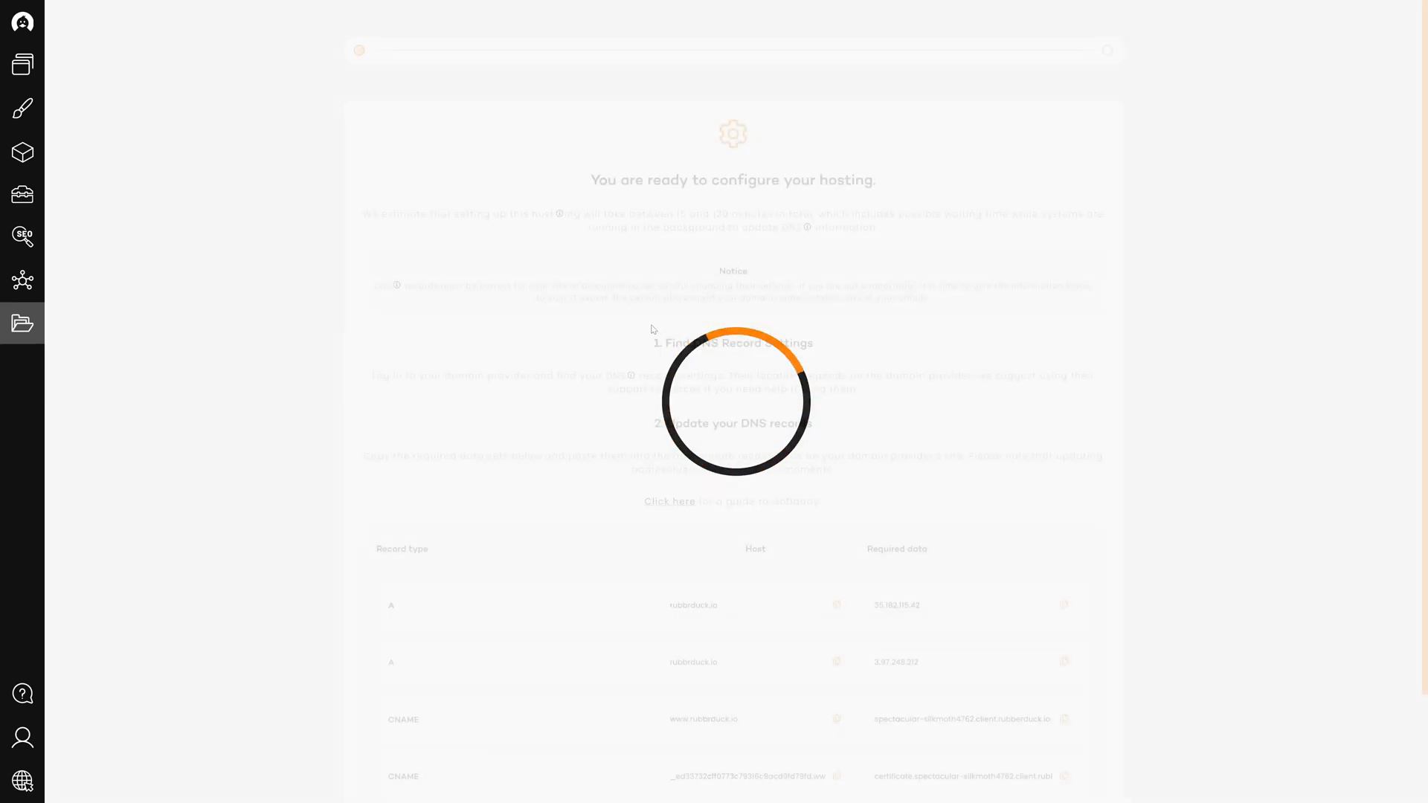
scroll(523, 299, down, 2)
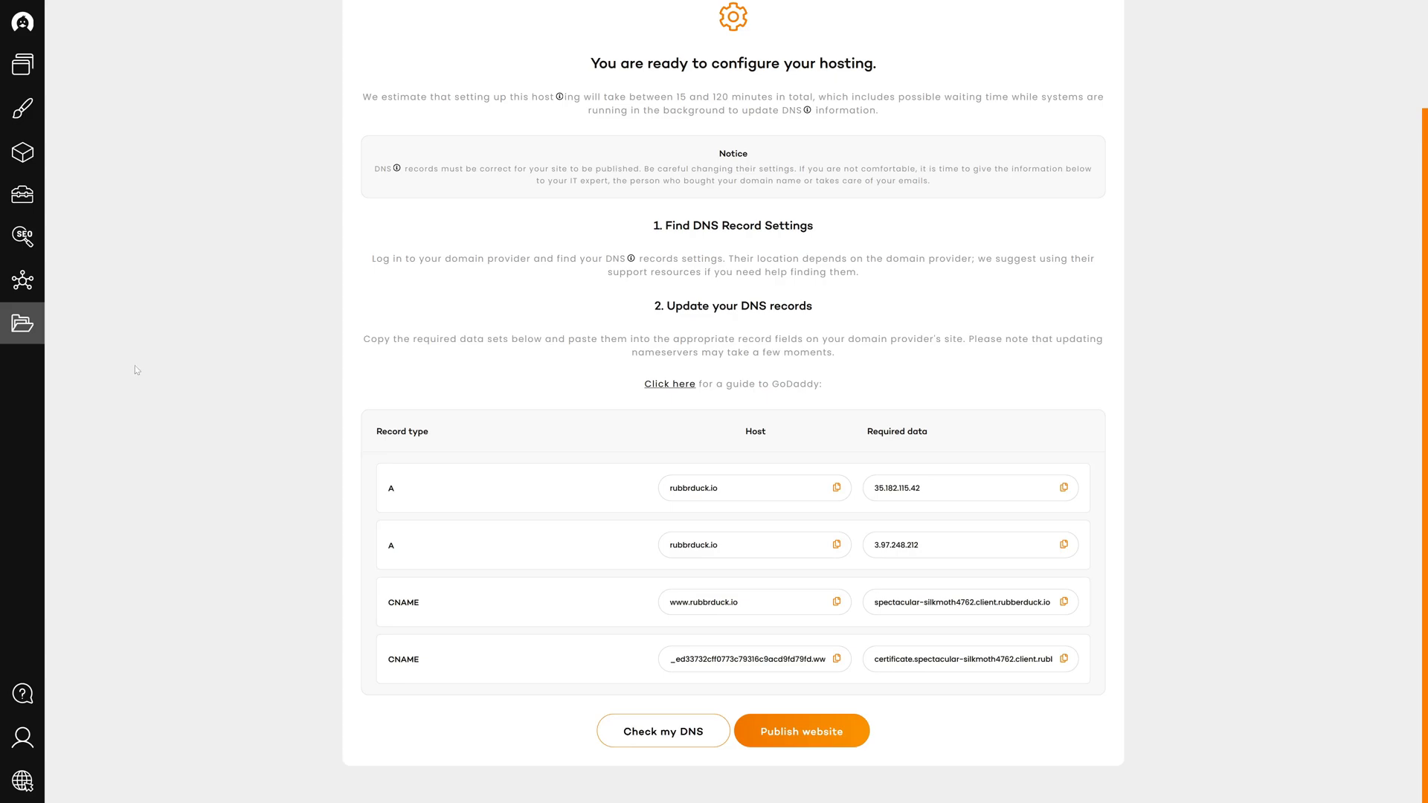
Switch to Google Domains and open the DNS settings of rubbrduck.io
key(ctrl+Tab)
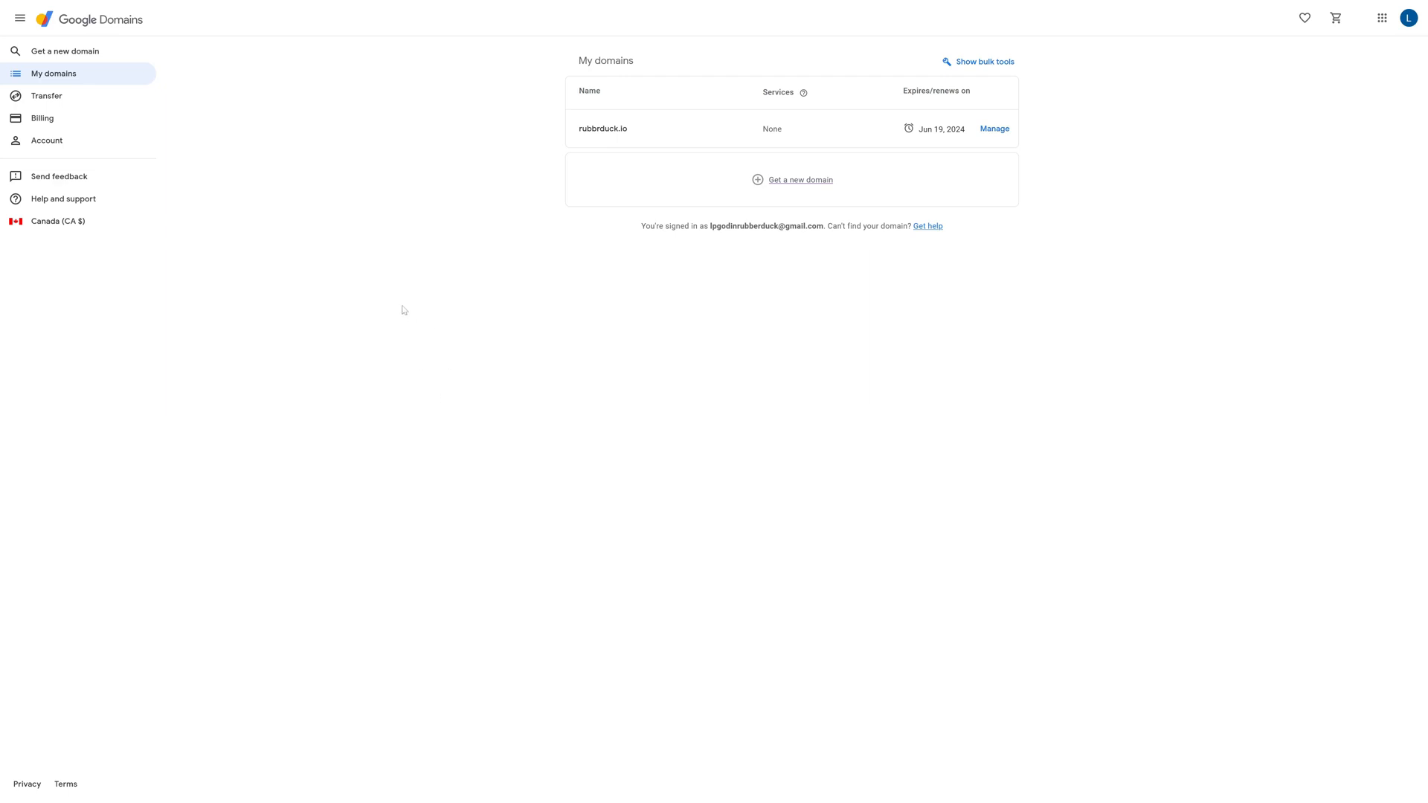
click(66, 79)
click(995, 130)
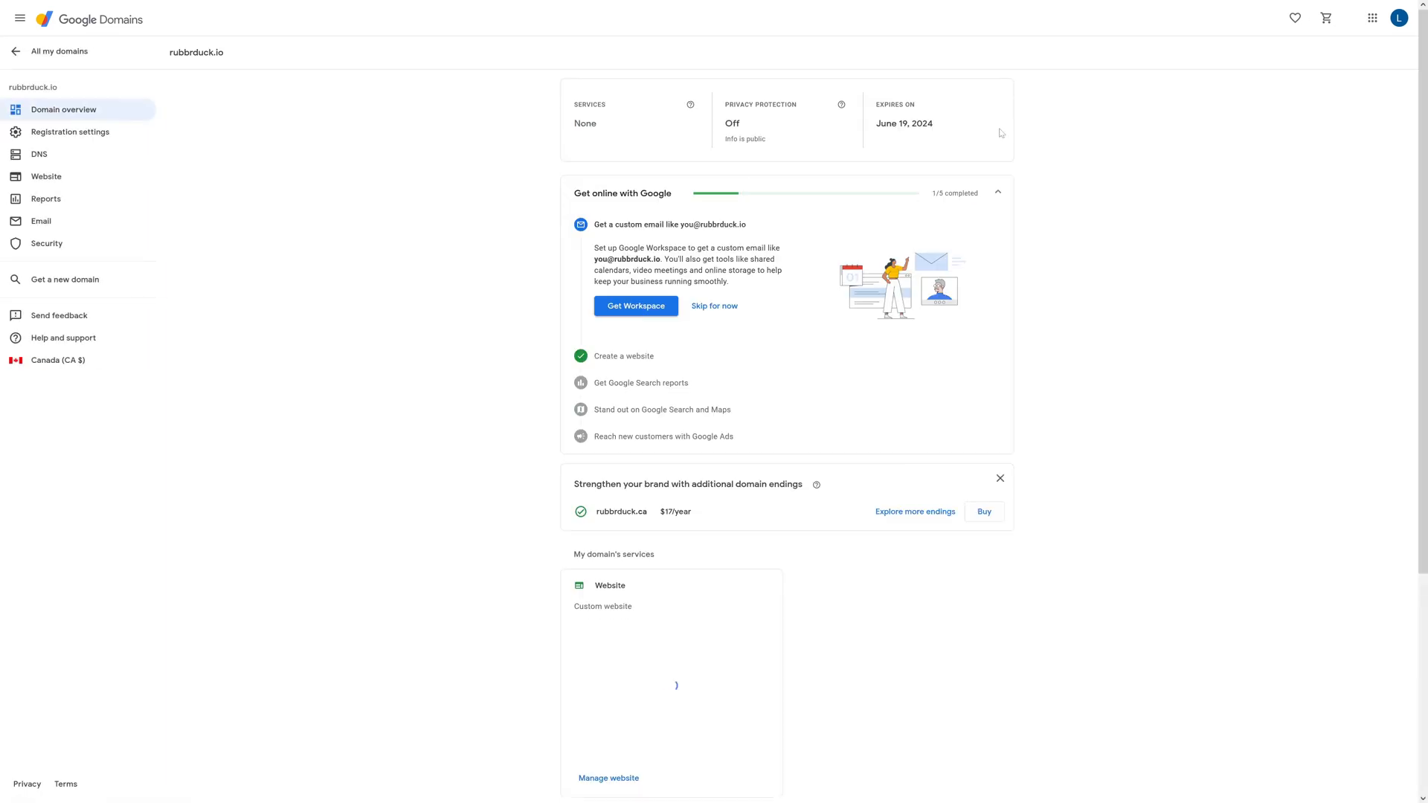
click(39, 156)
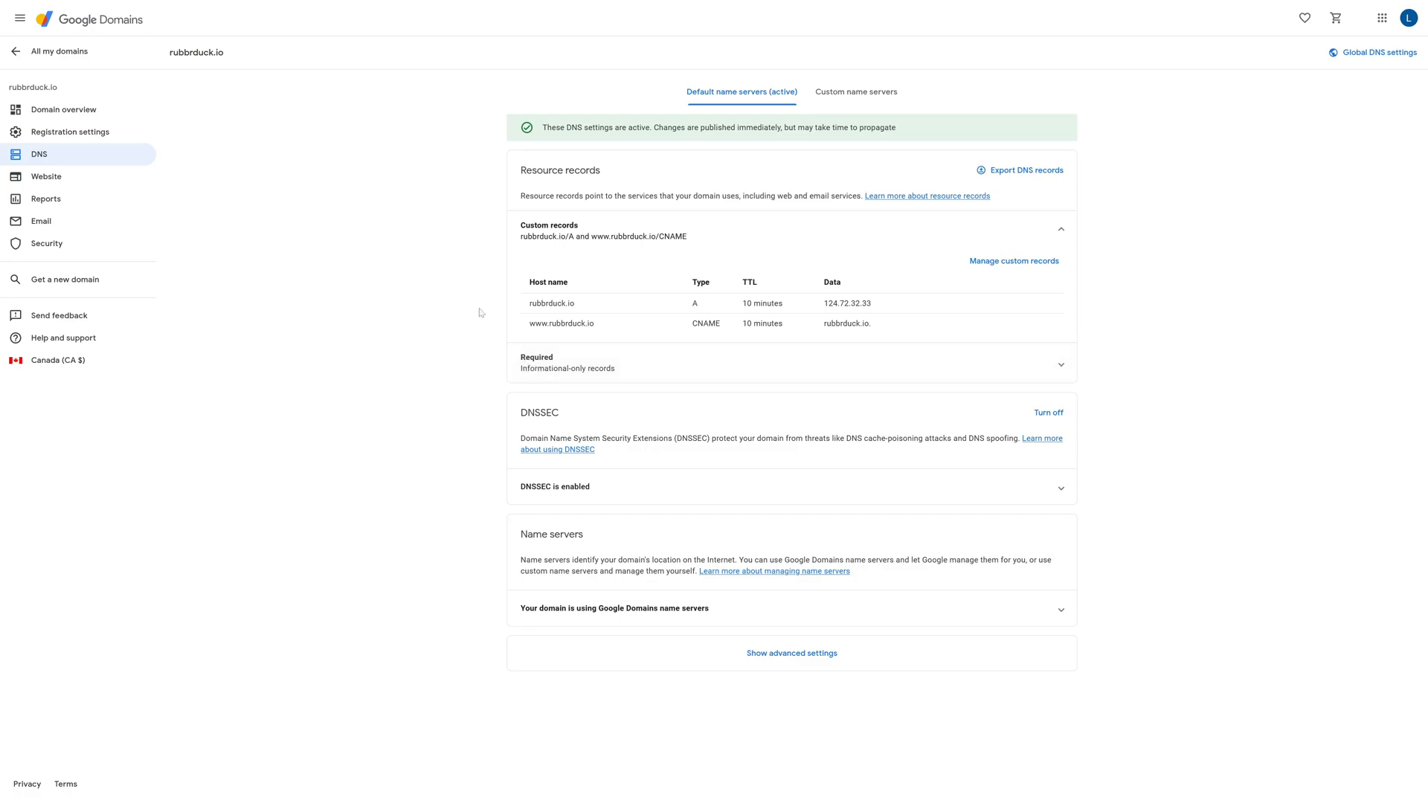
Capture a screenshot of the existing custom records table and copy it to the clipboard
key(Print)
mouse_move(457, 258)
mouse_down()
mouse_move(647, 328)
mouse_move(949, 368)
mouse_move(1109, 355)
mouse_up()
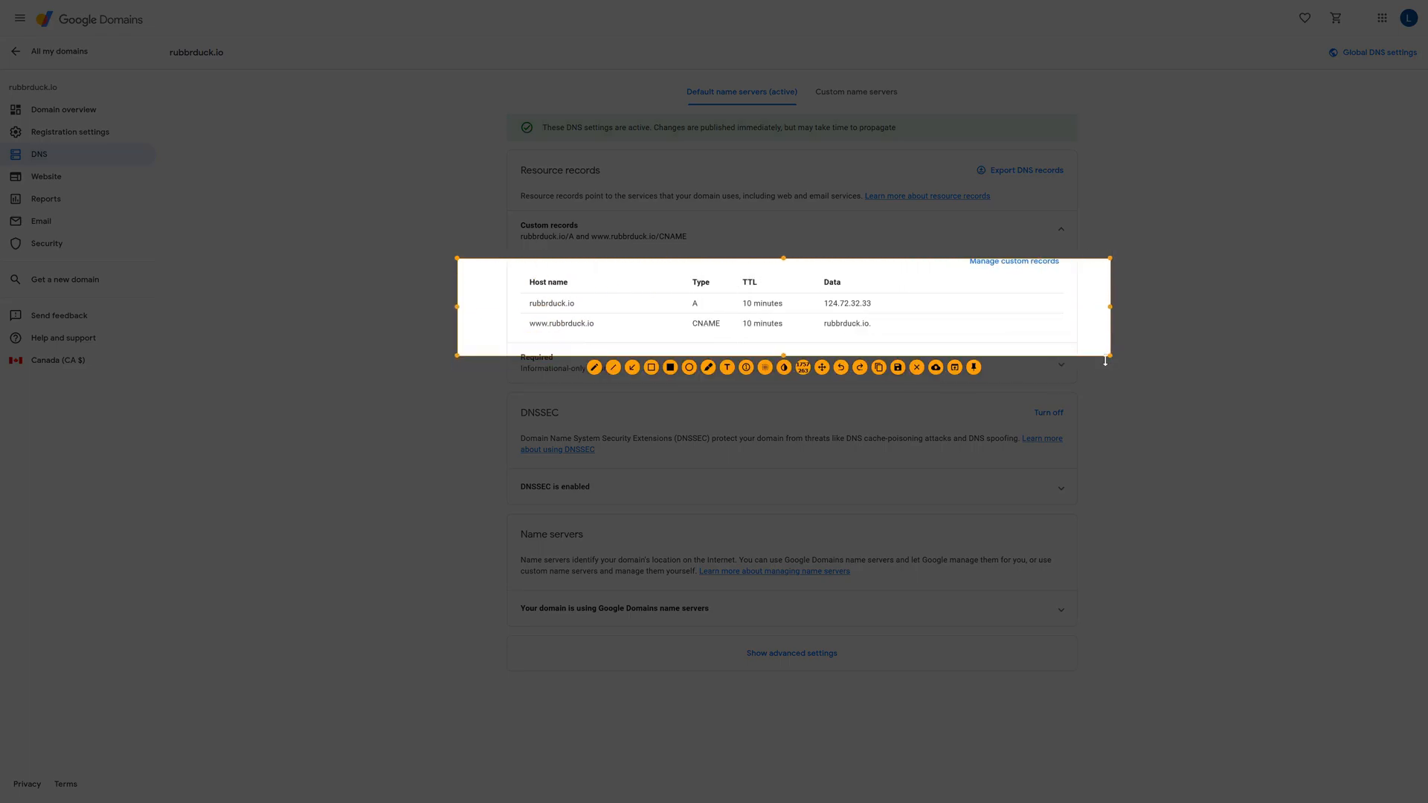
key(ctrl+c)
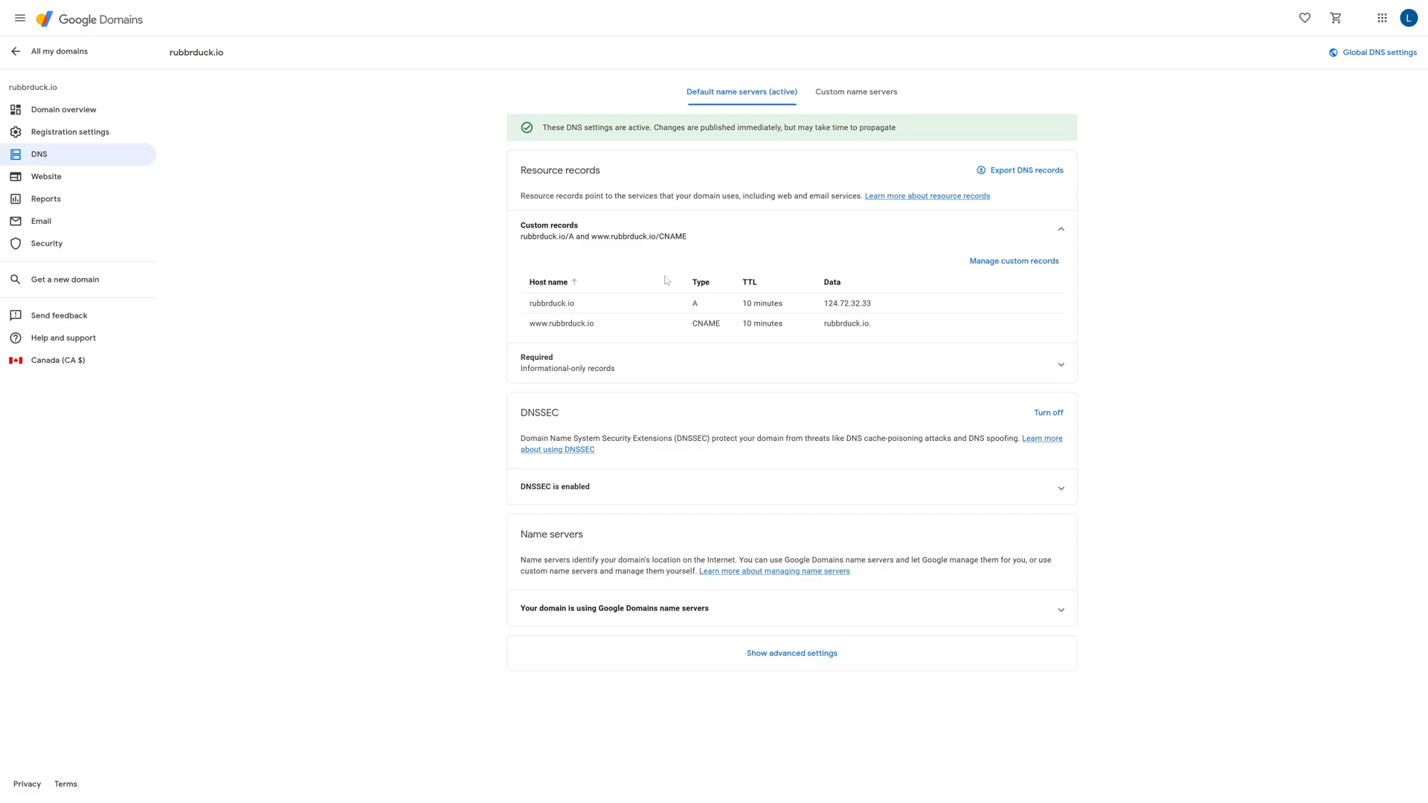
drag(526, 310, 577, 308)
click(551, 296)
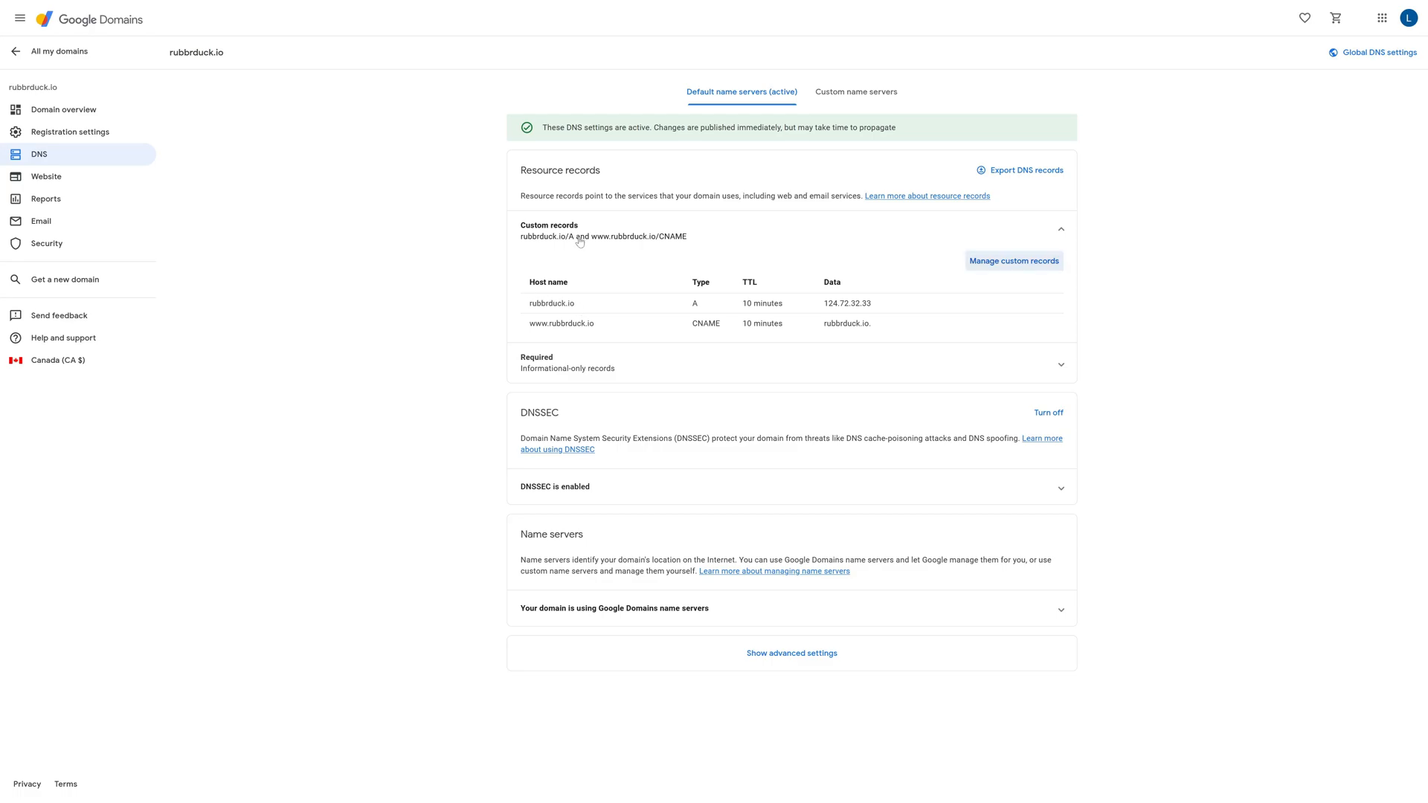
drag(527, 305, 575, 304)
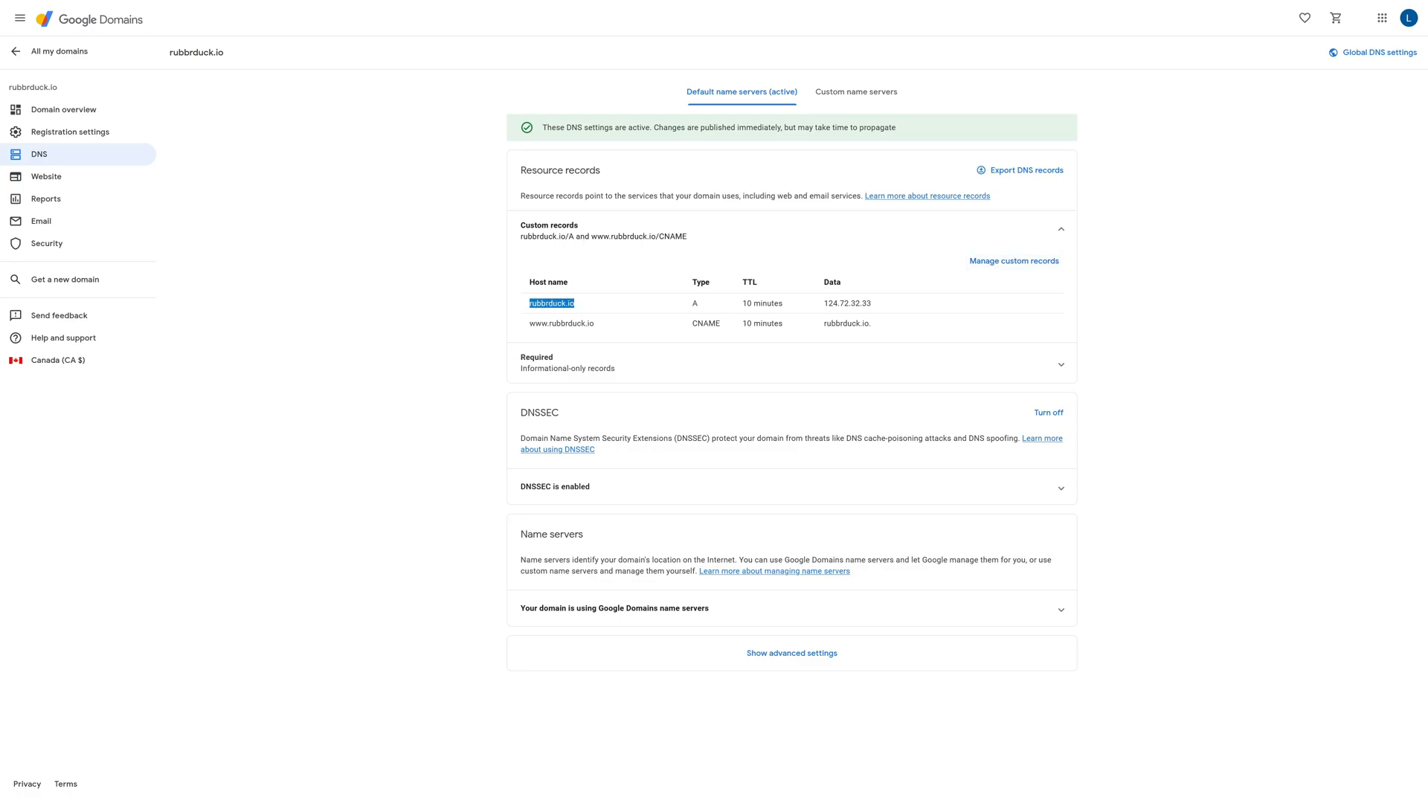
click(593, 303)
Delete the existing A and www CNAME custom records and save the changes
click(1009, 262)
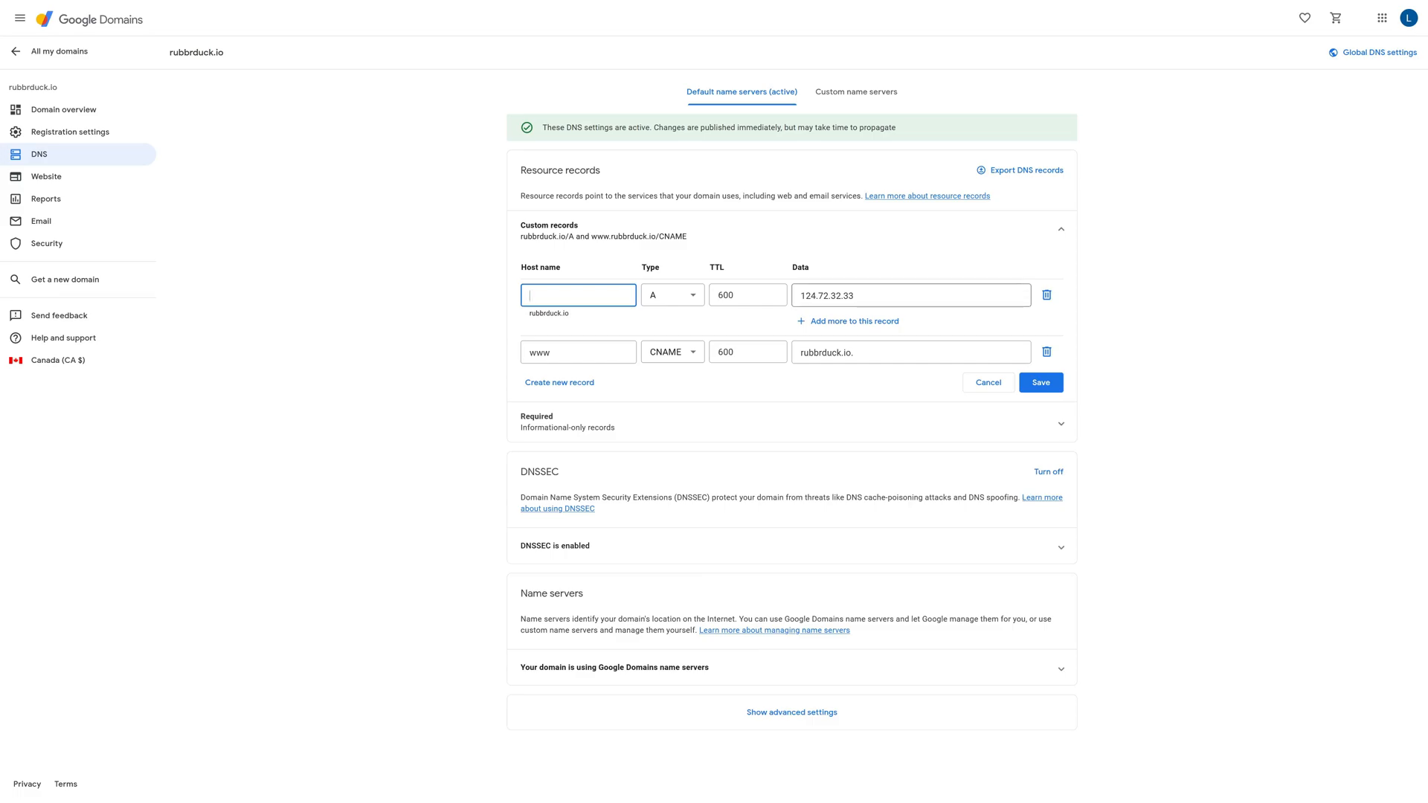
click(1046, 296)
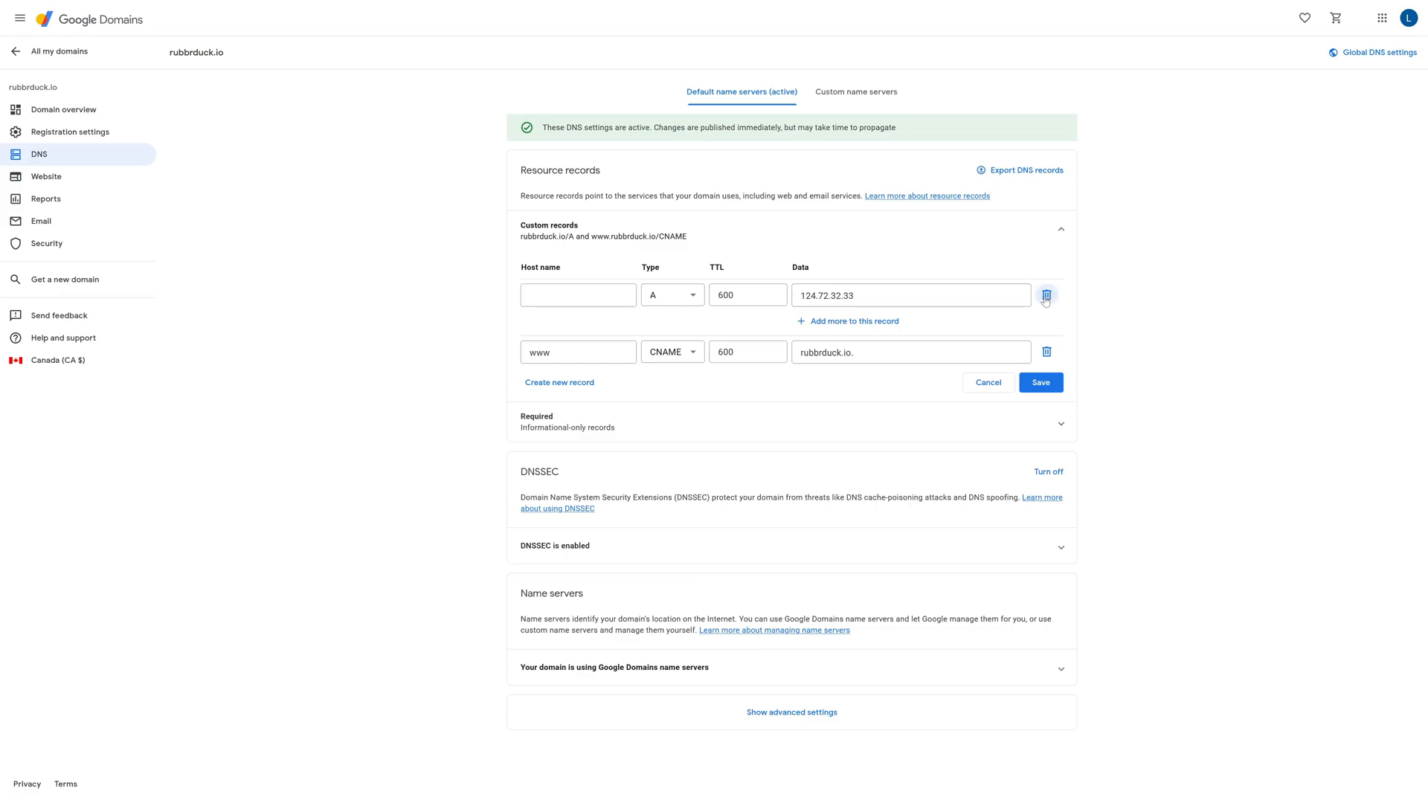
click(1048, 273)
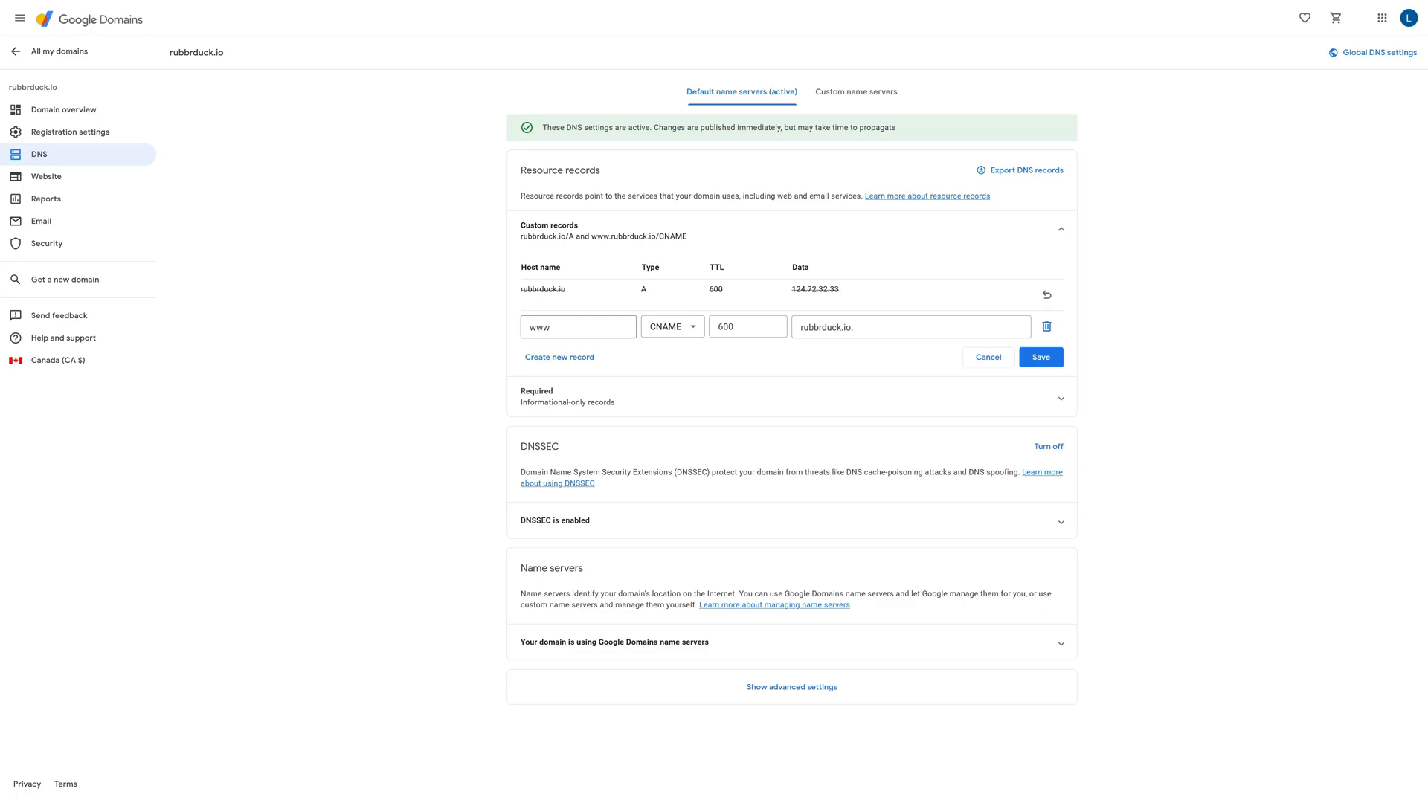
click(1047, 327)
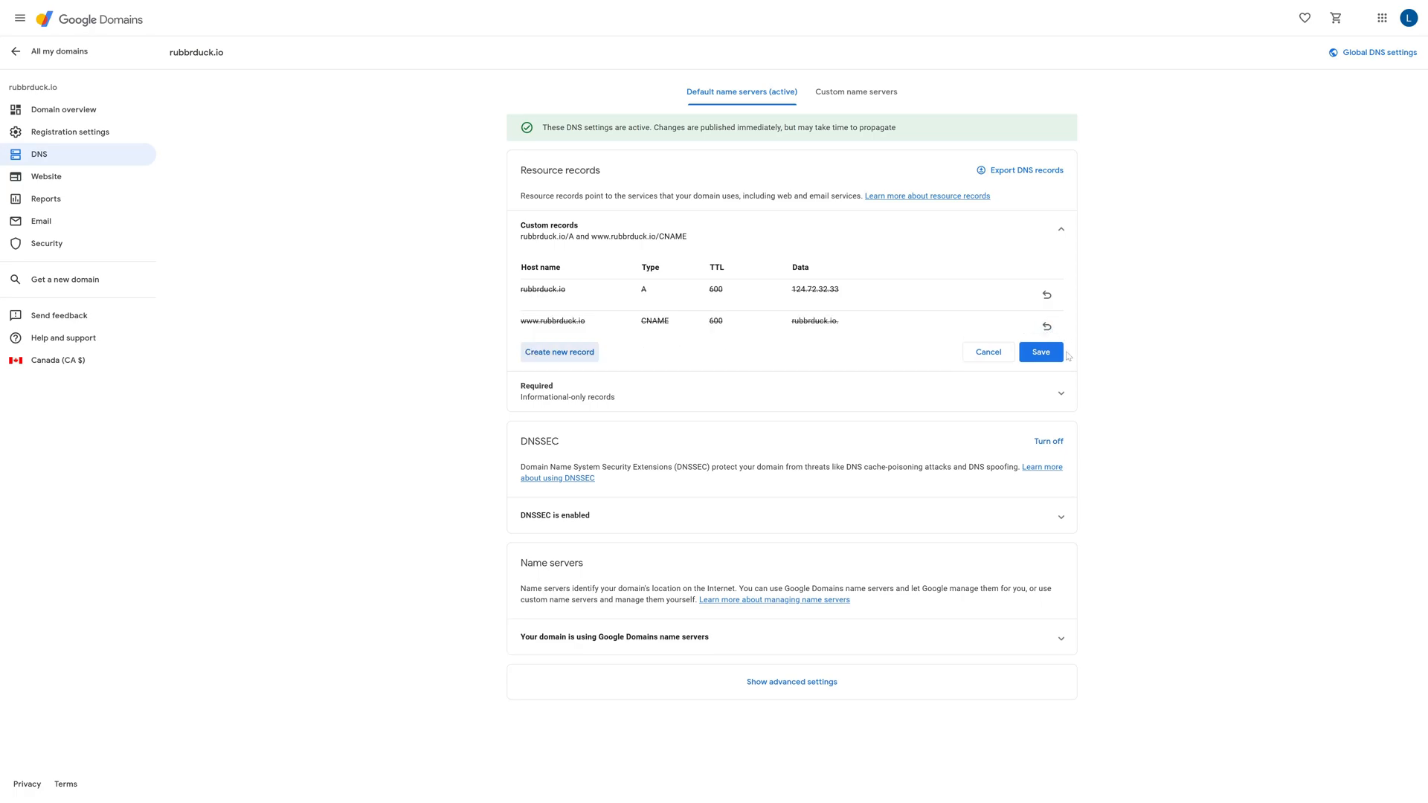
click(1047, 351)
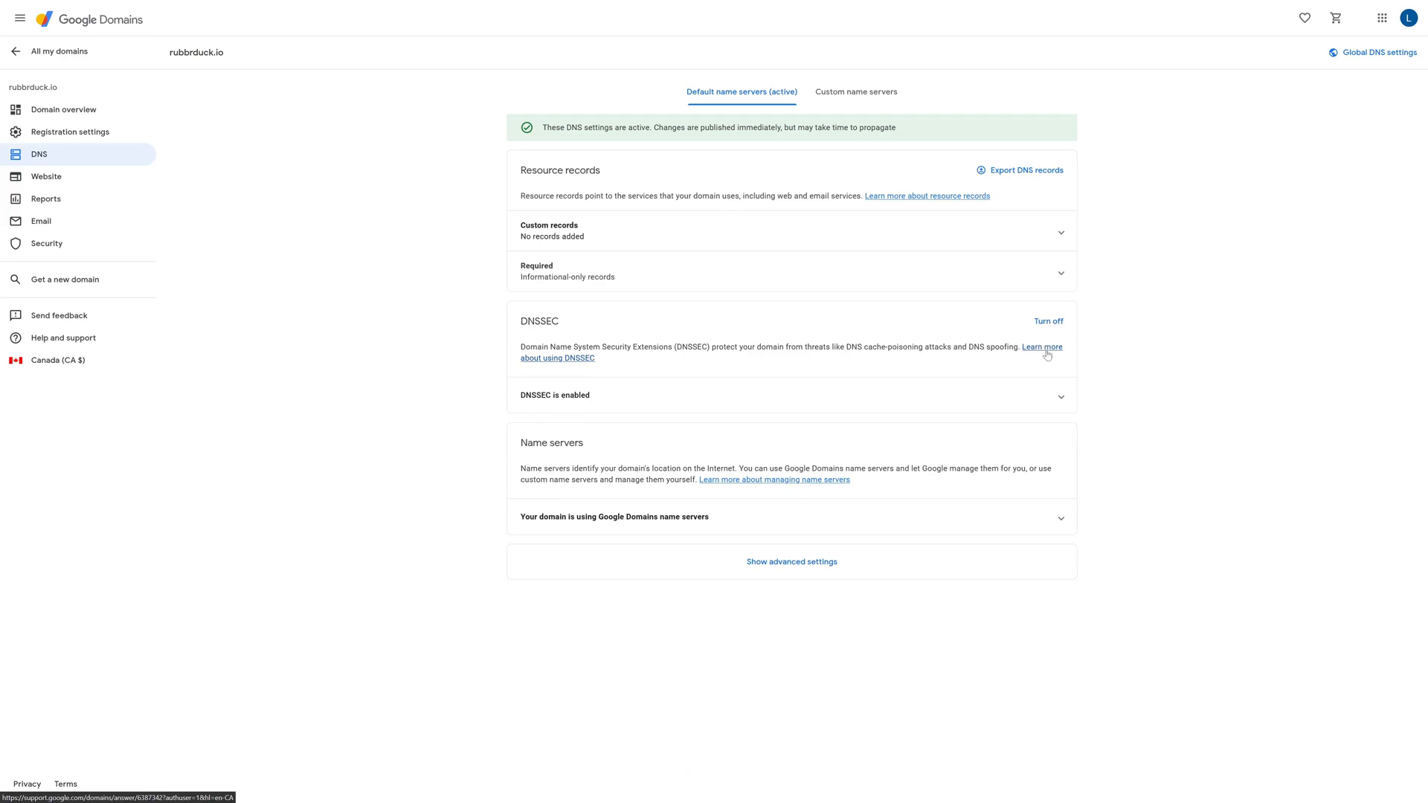
Start a custom A record with a blank host name, a TTL of 600 and a second data entry
click(808, 224)
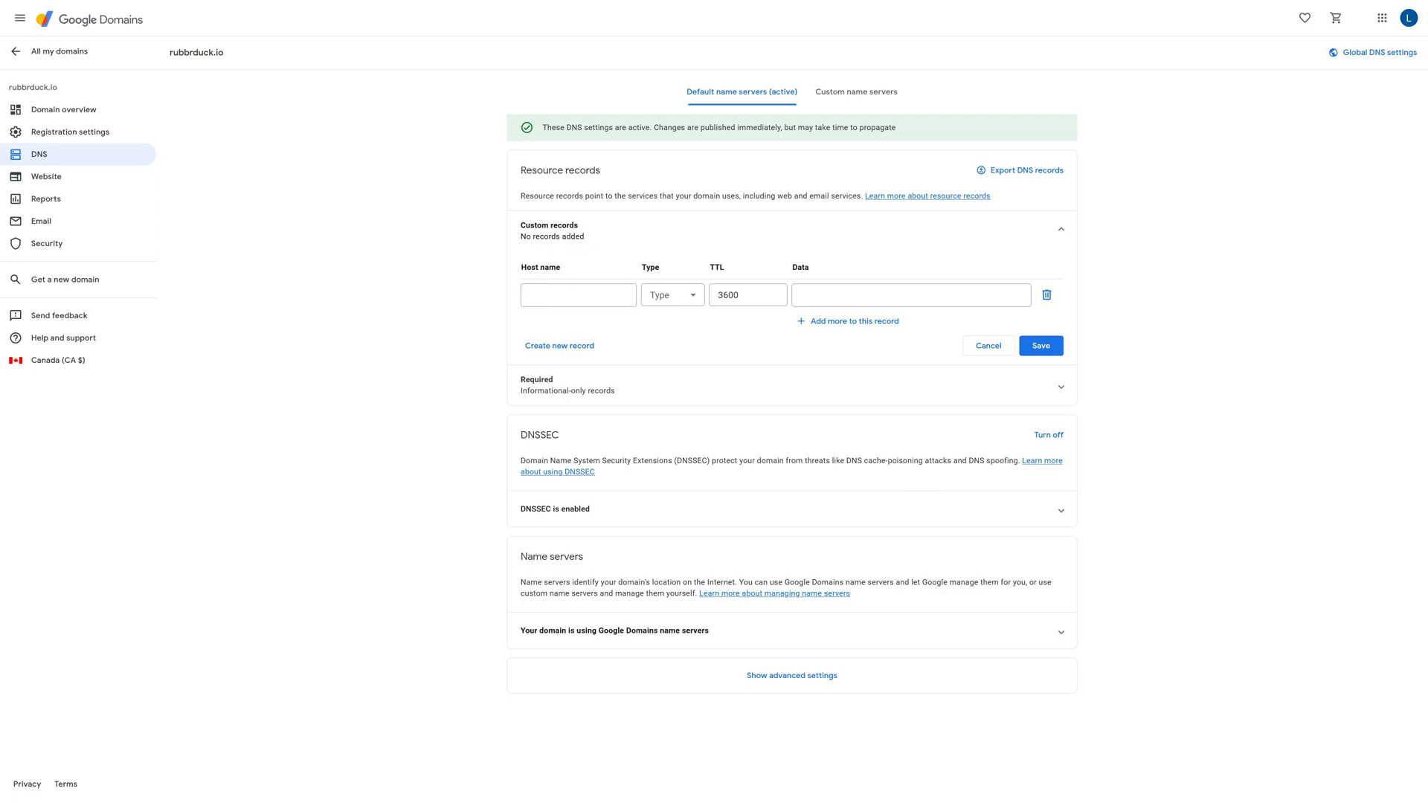
click(664, 297)
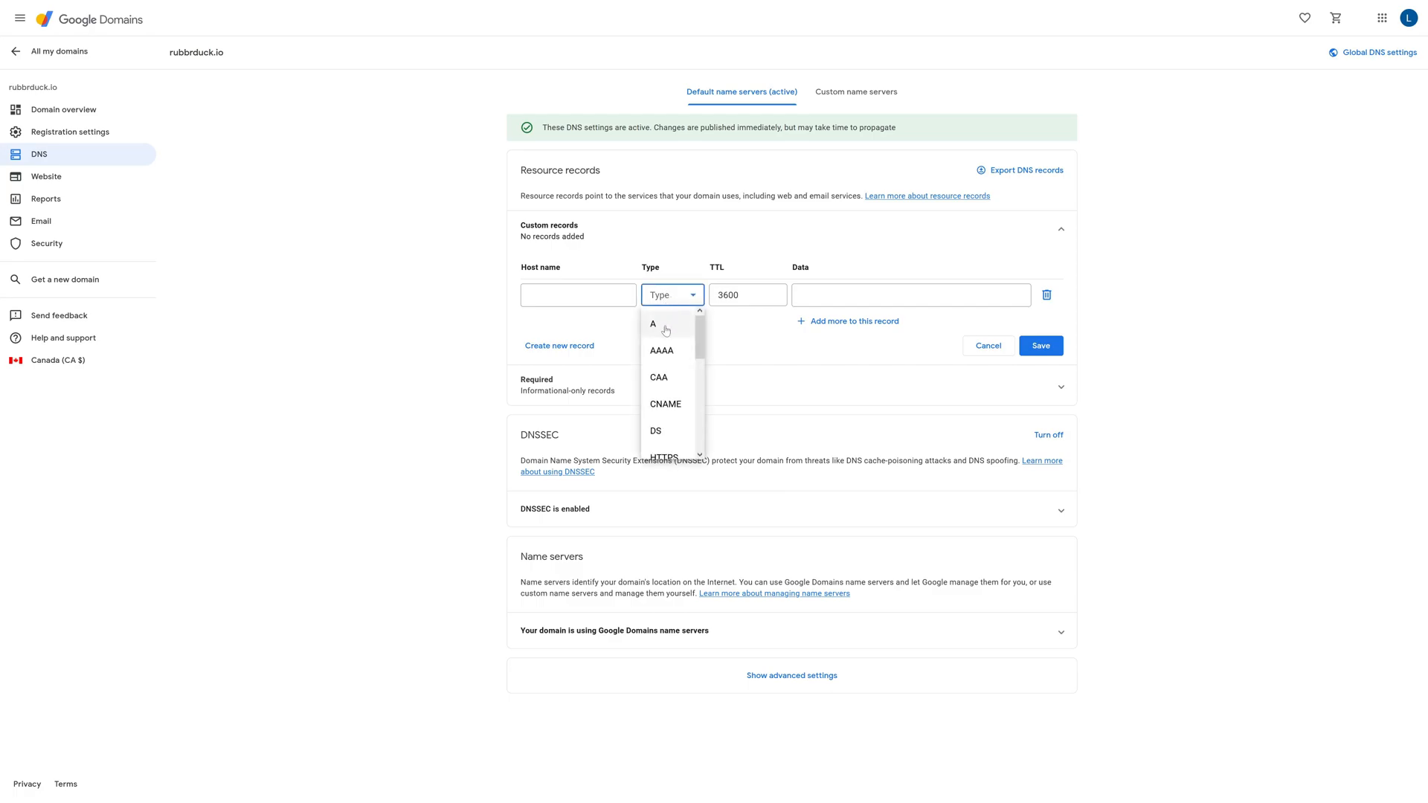
click(666, 328)
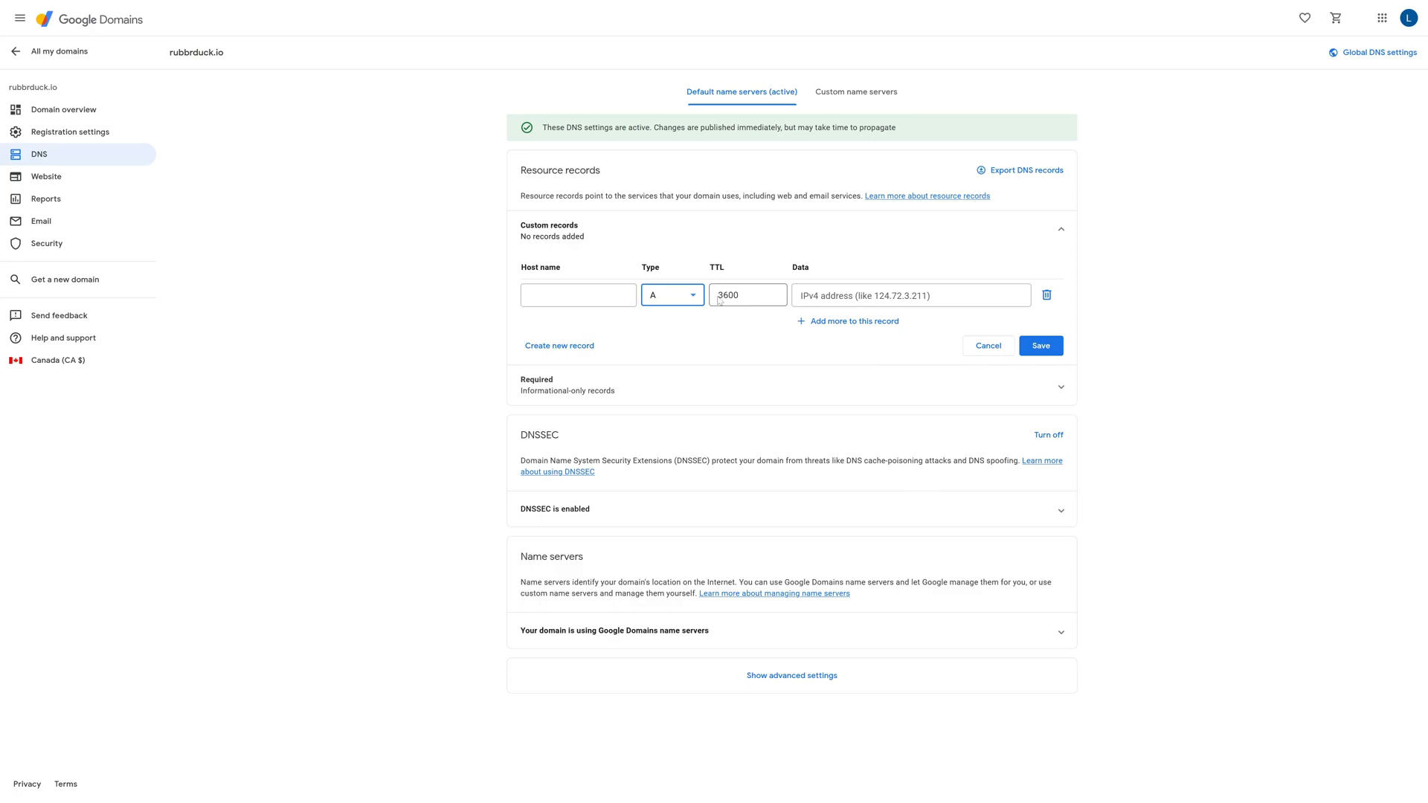
drag(724, 296, 718, 299)
key(BackSpace)
click(844, 349)
click(829, 328)
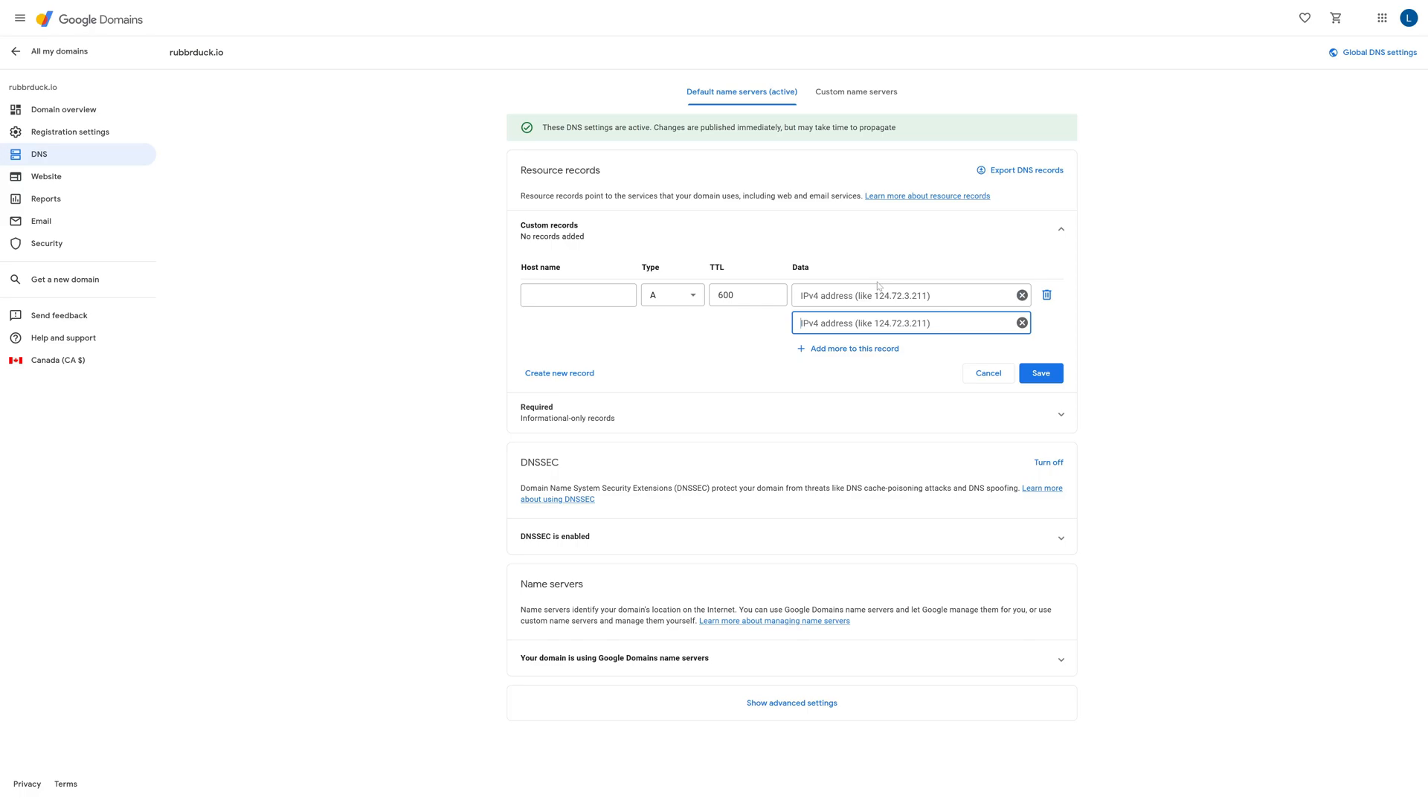
Copy the two required A values from the website builder into the A record's data: 35.182.115.42 and 3.97.248.212
key(alt+Tab)
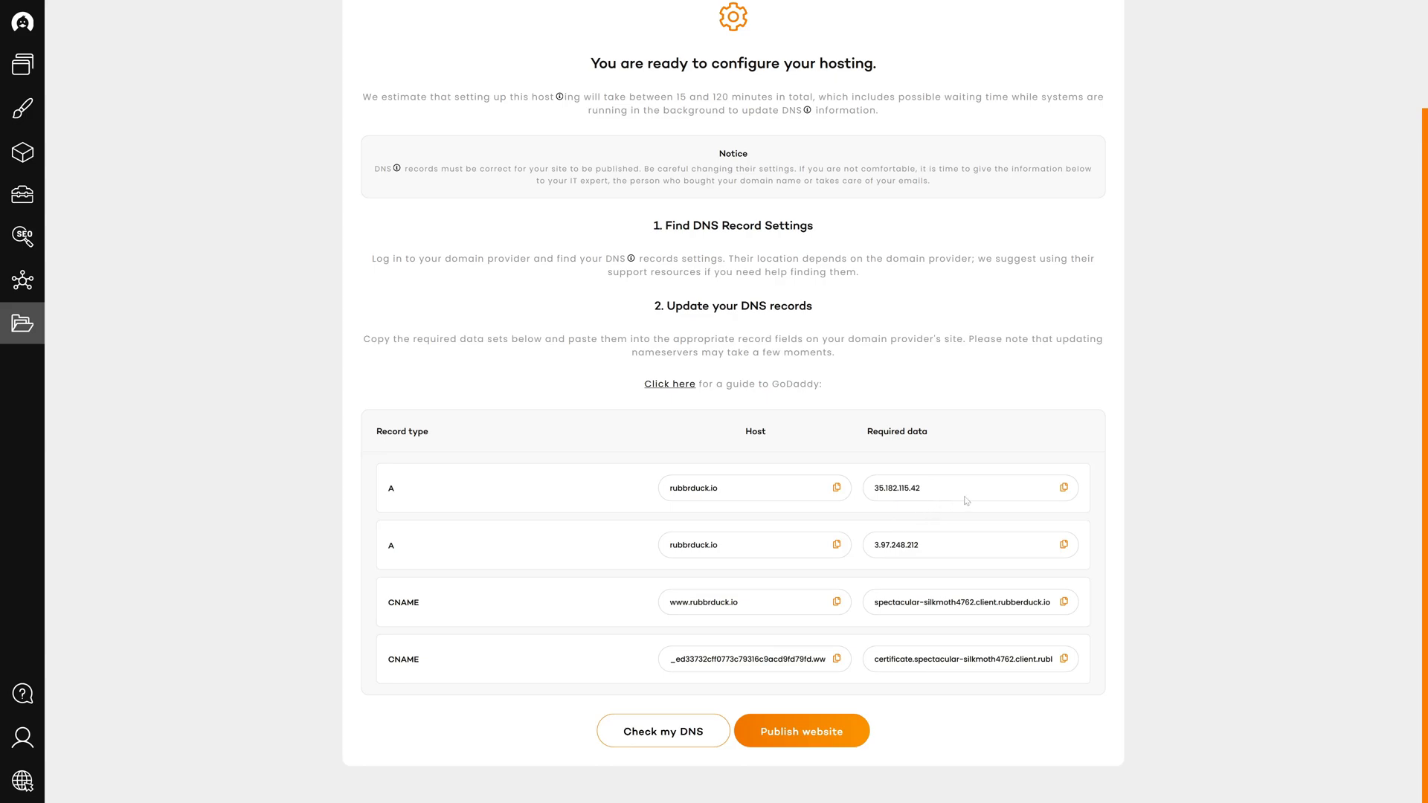
click(1061, 493)
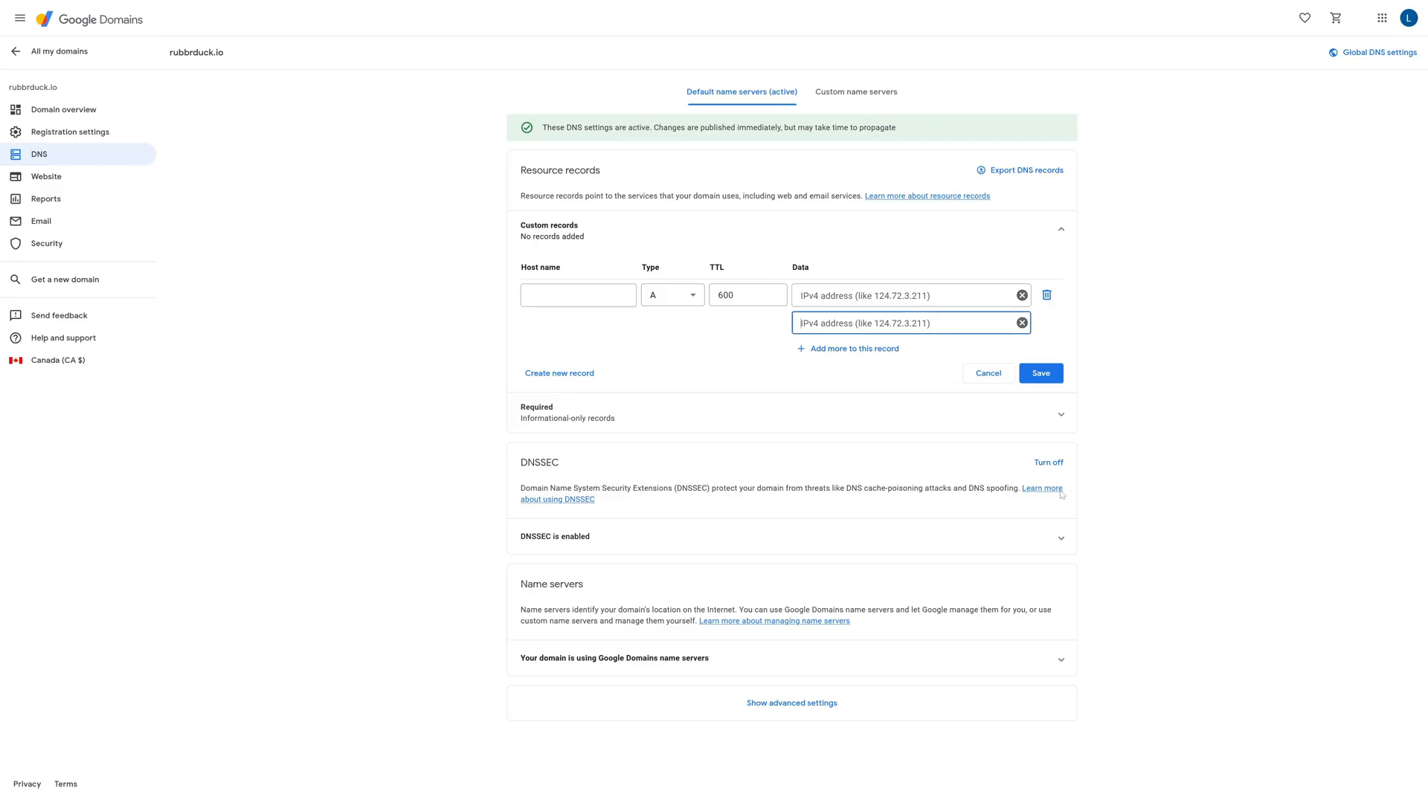
click(900, 295)
key(ctrl+v)
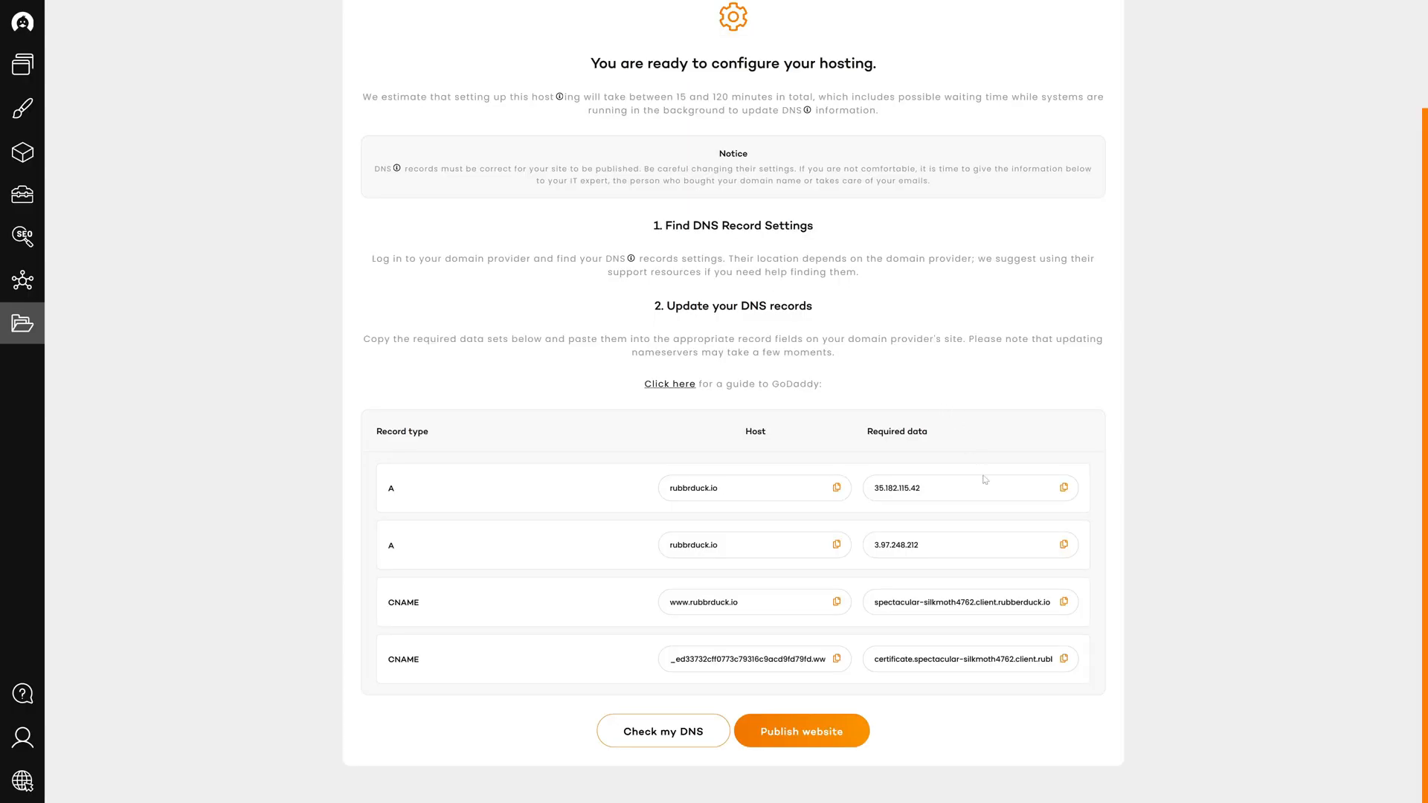
click(1063, 546)
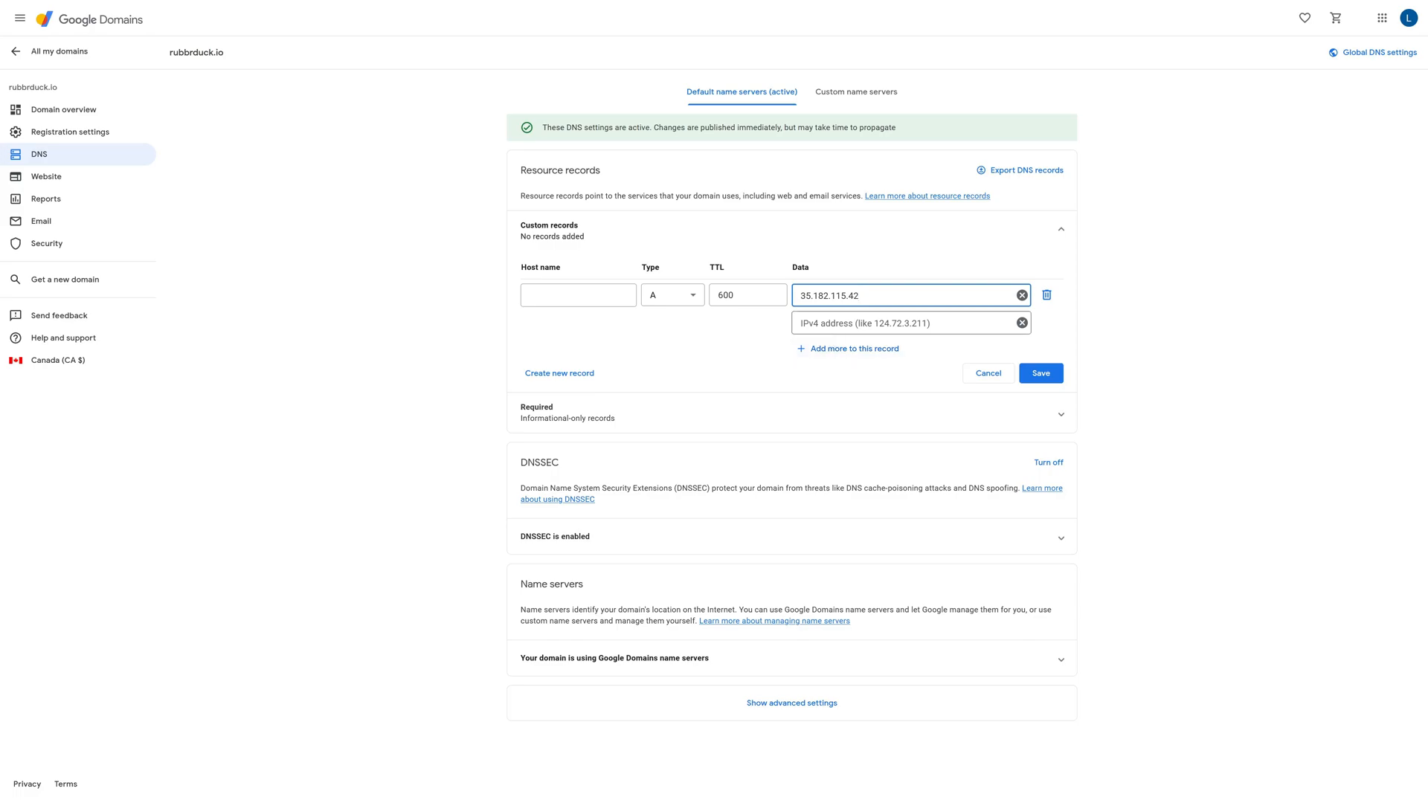
click(801, 323)
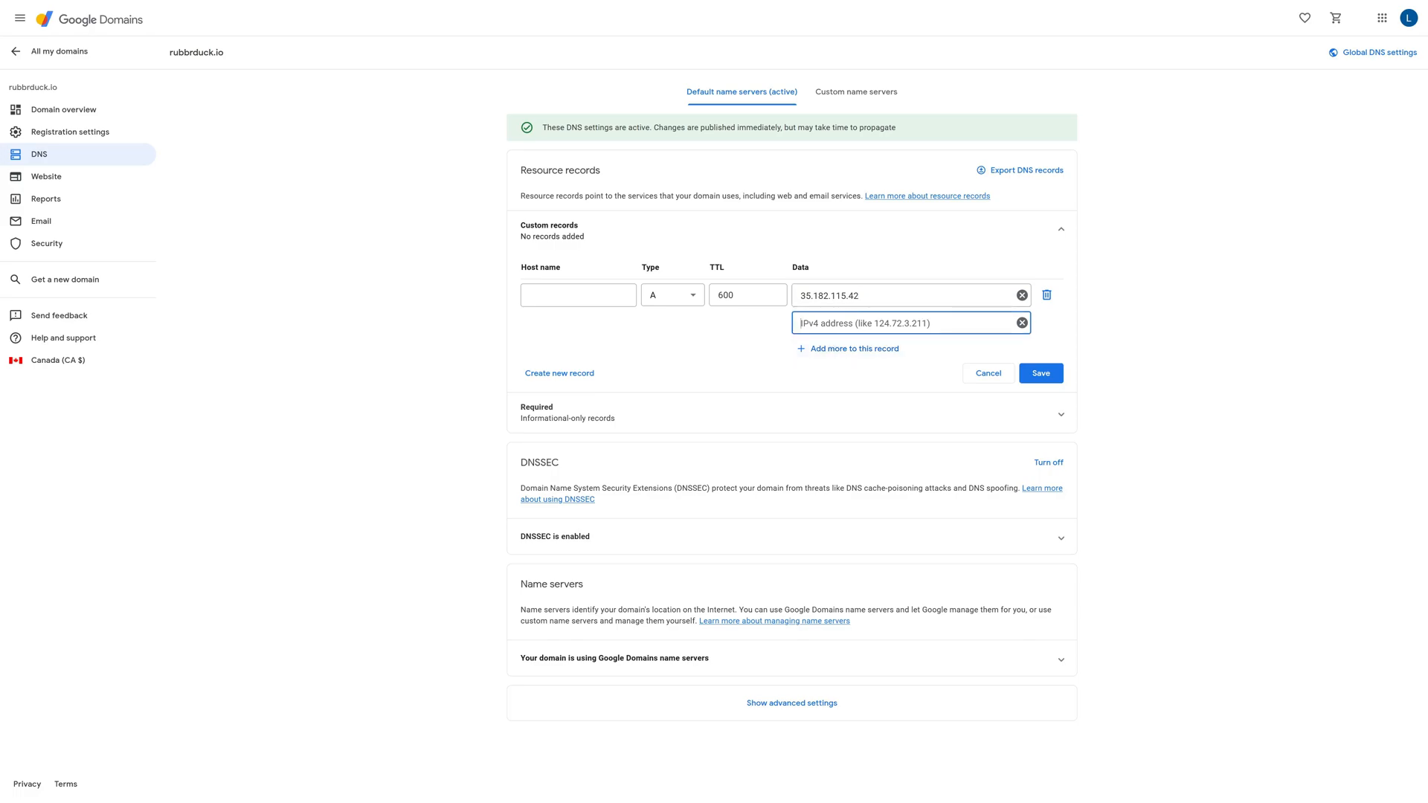
key(ctrl+v)
Add a CNAME record for host www with TTL 600 and the copied data spectacular-silkmoth4762.client.rubberduck.io
click(551, 375)
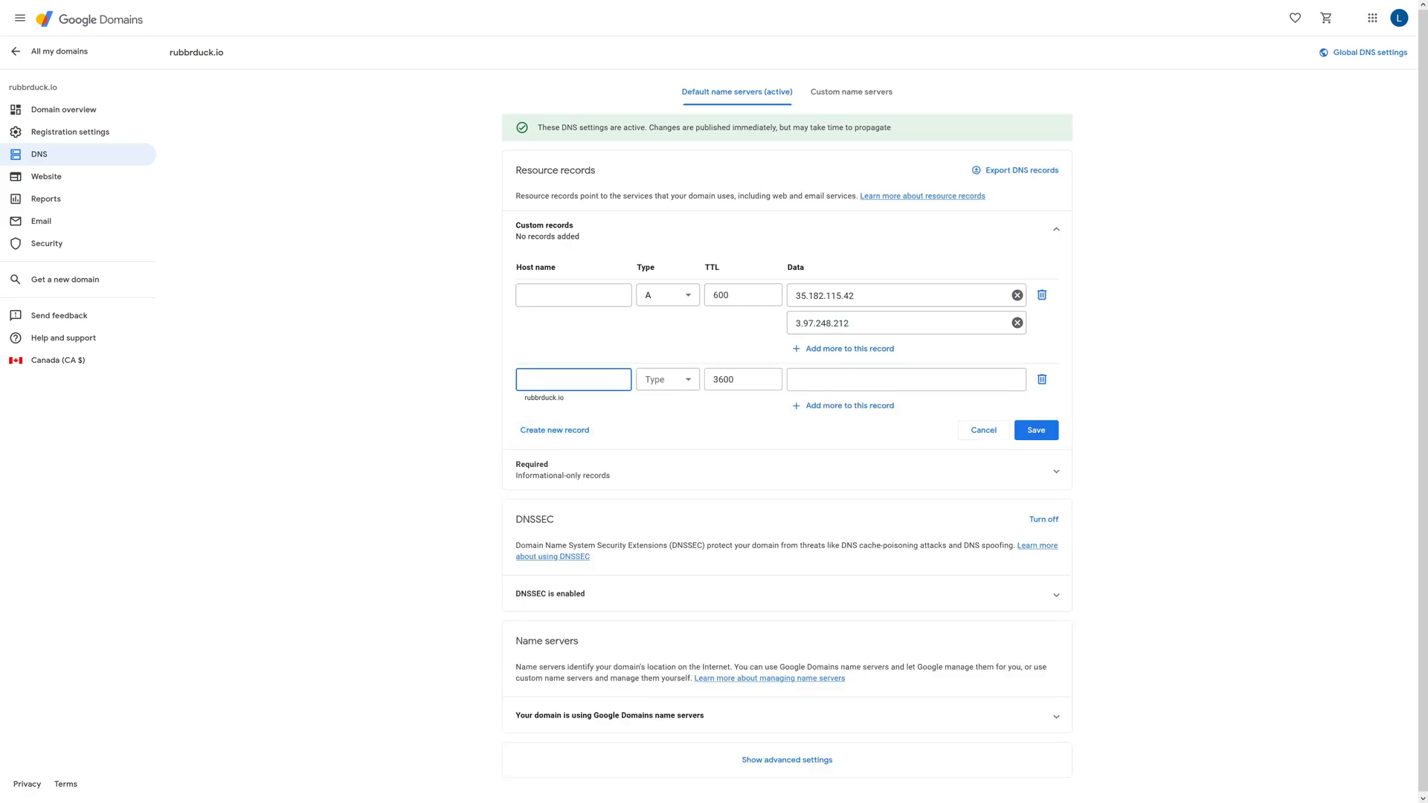
text(www)
click(656, 385)
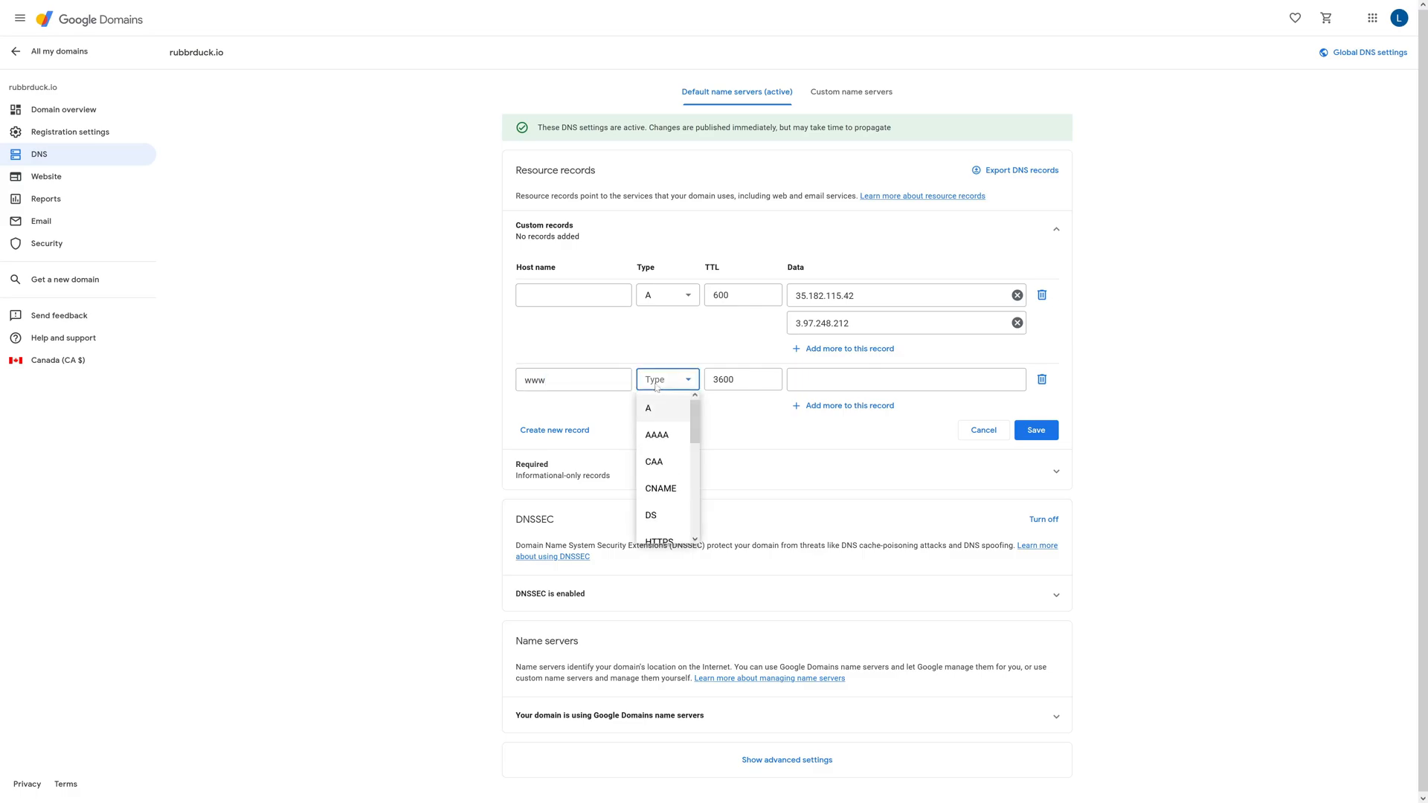
click(667, 488)
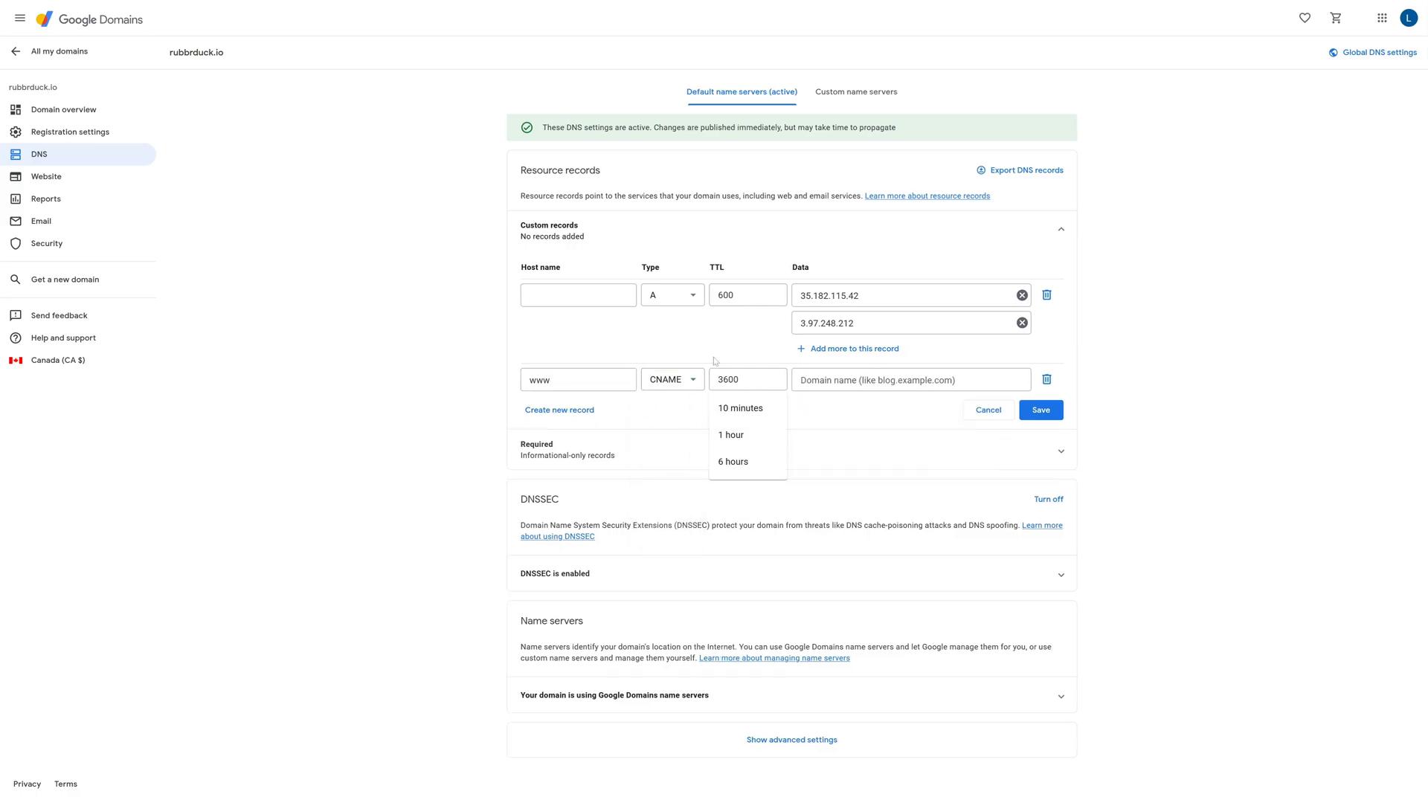
click(715, 381)
key(BackSpace)
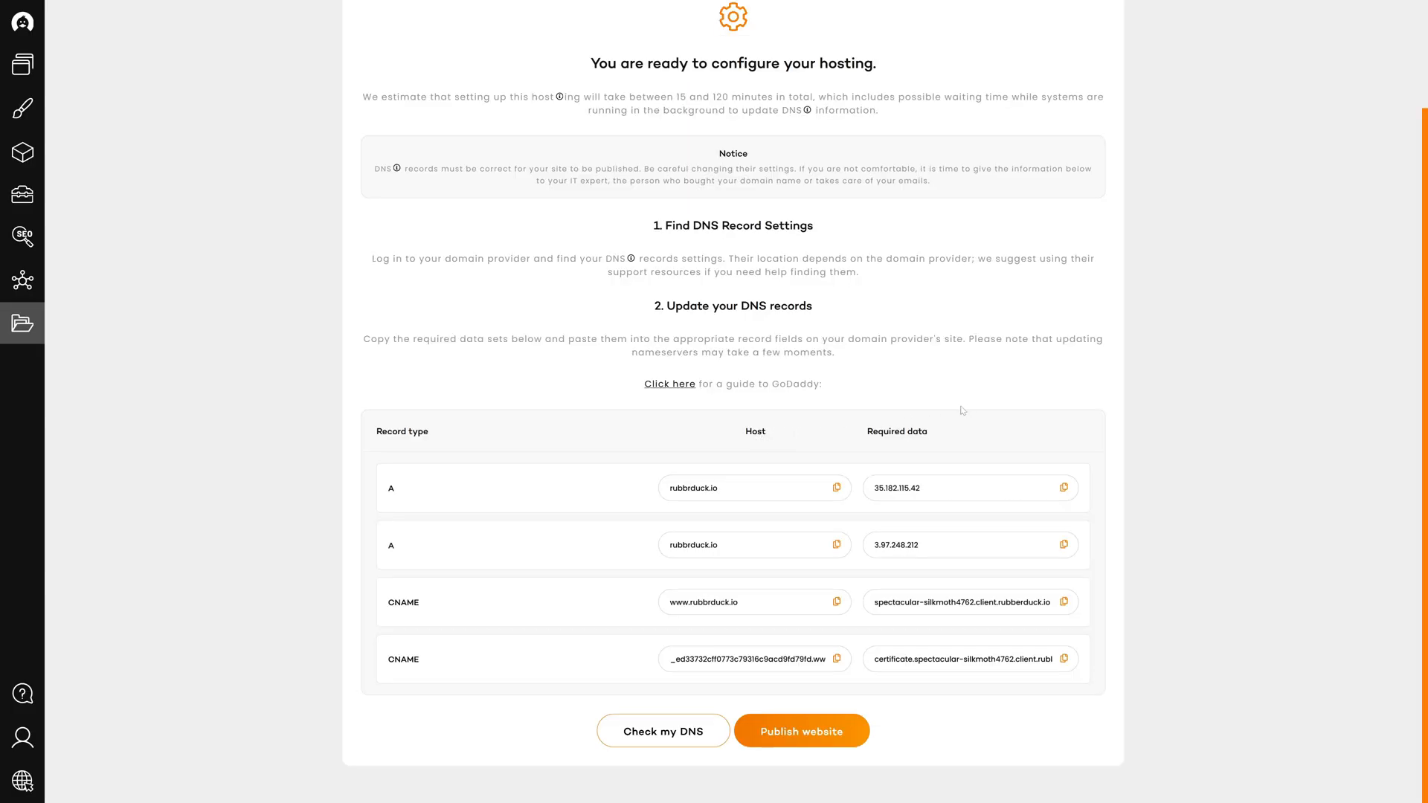
click(1064, 603)
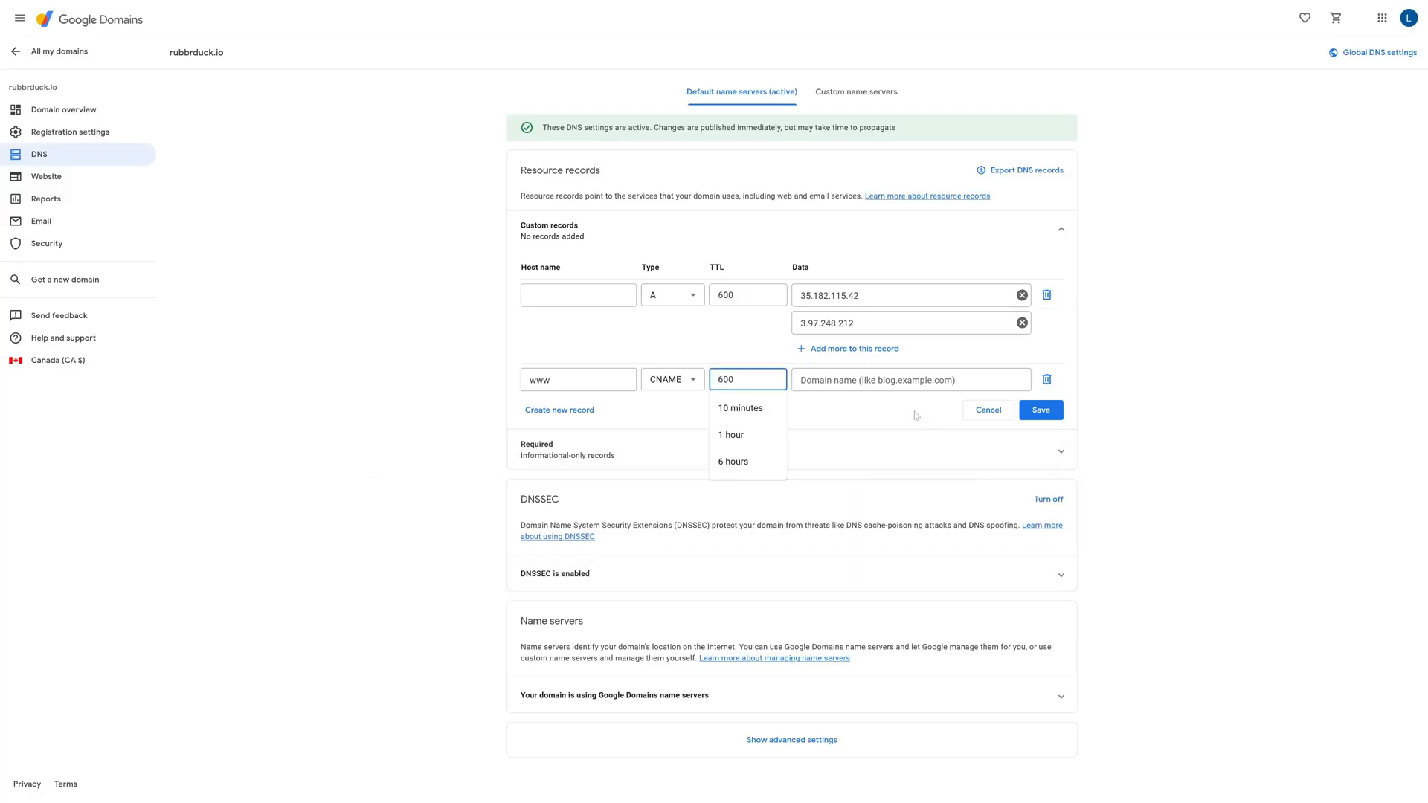
click(831, 380)
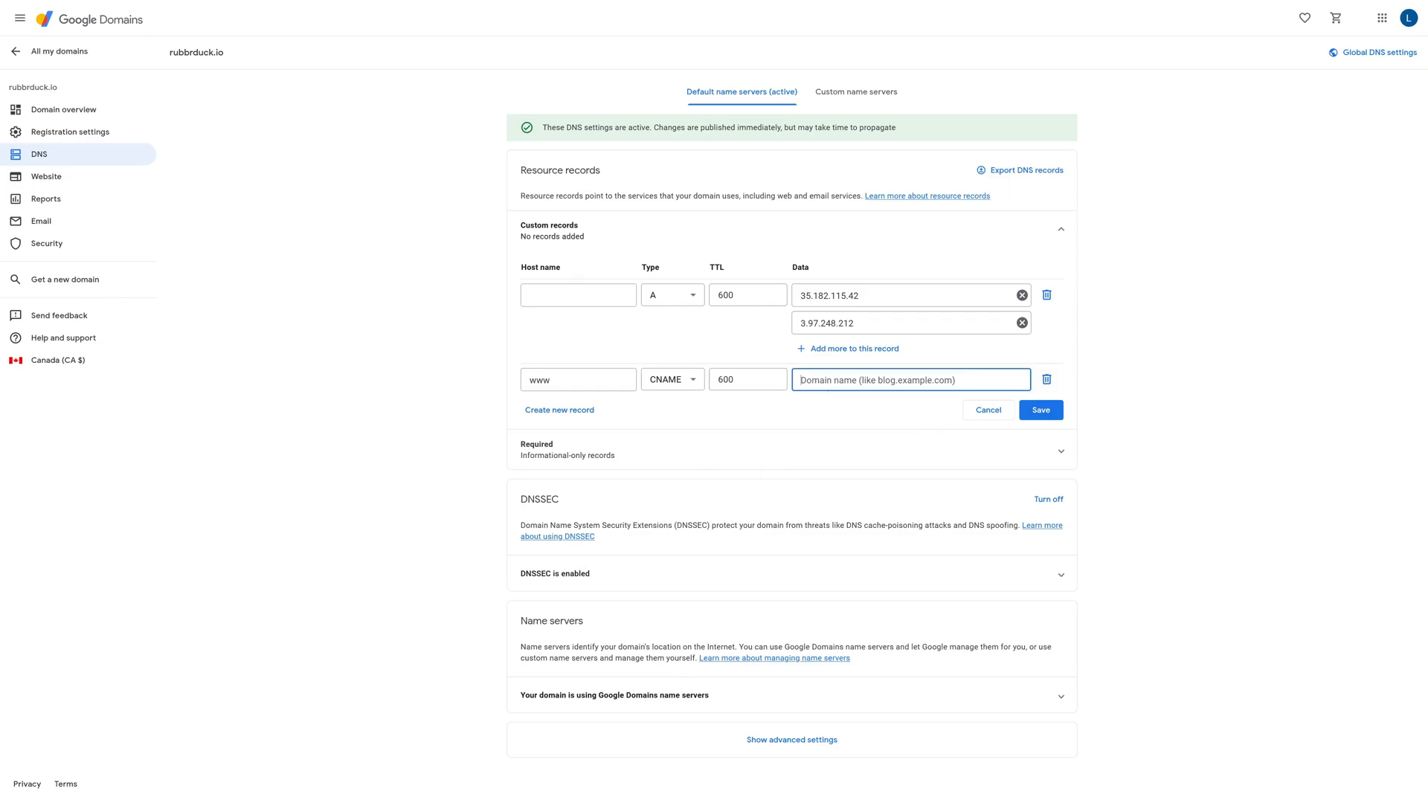
key(ctrl+v)
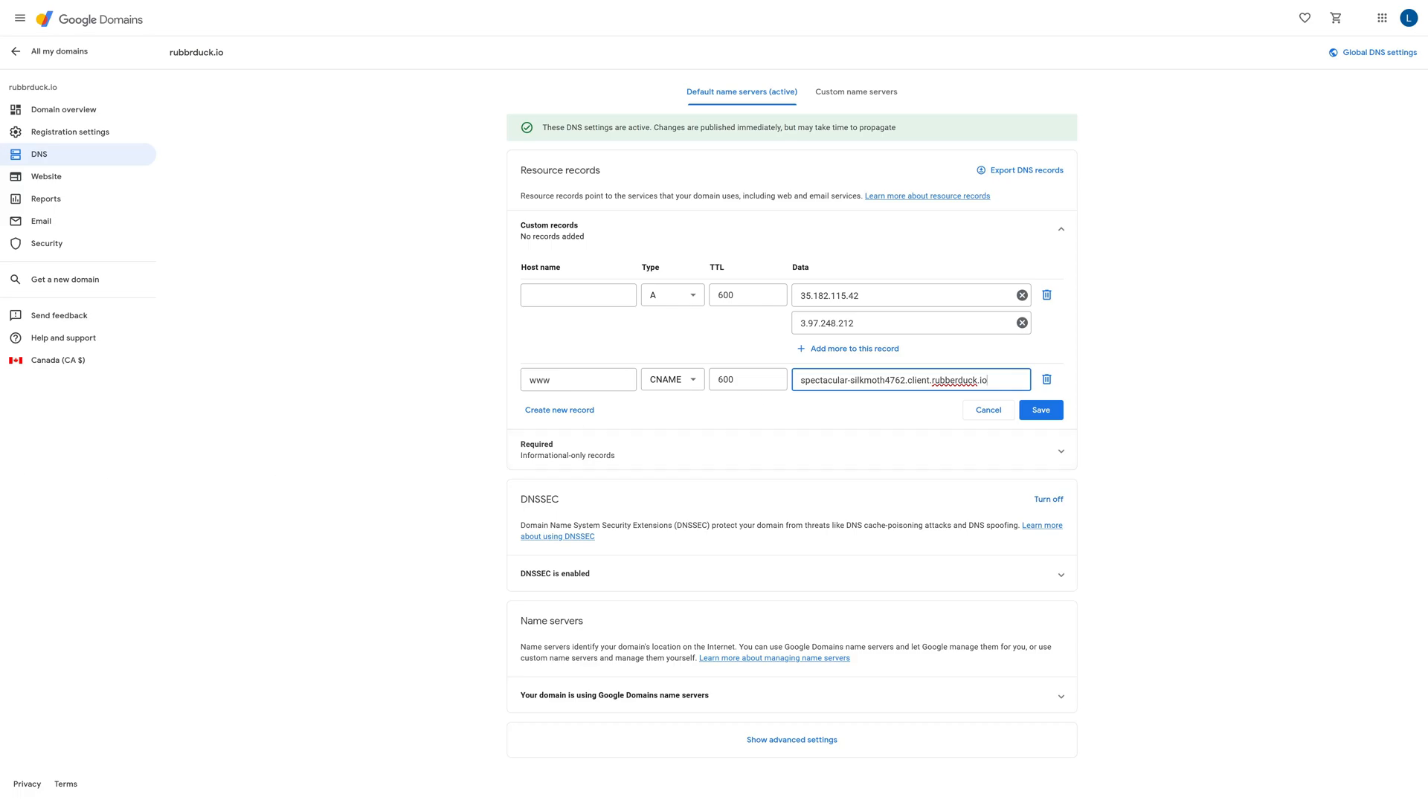
Add another custom record using the second CNAME's host copied from the website builder, trimmed after www to remove the domain and trailing dot
click(531, 411)
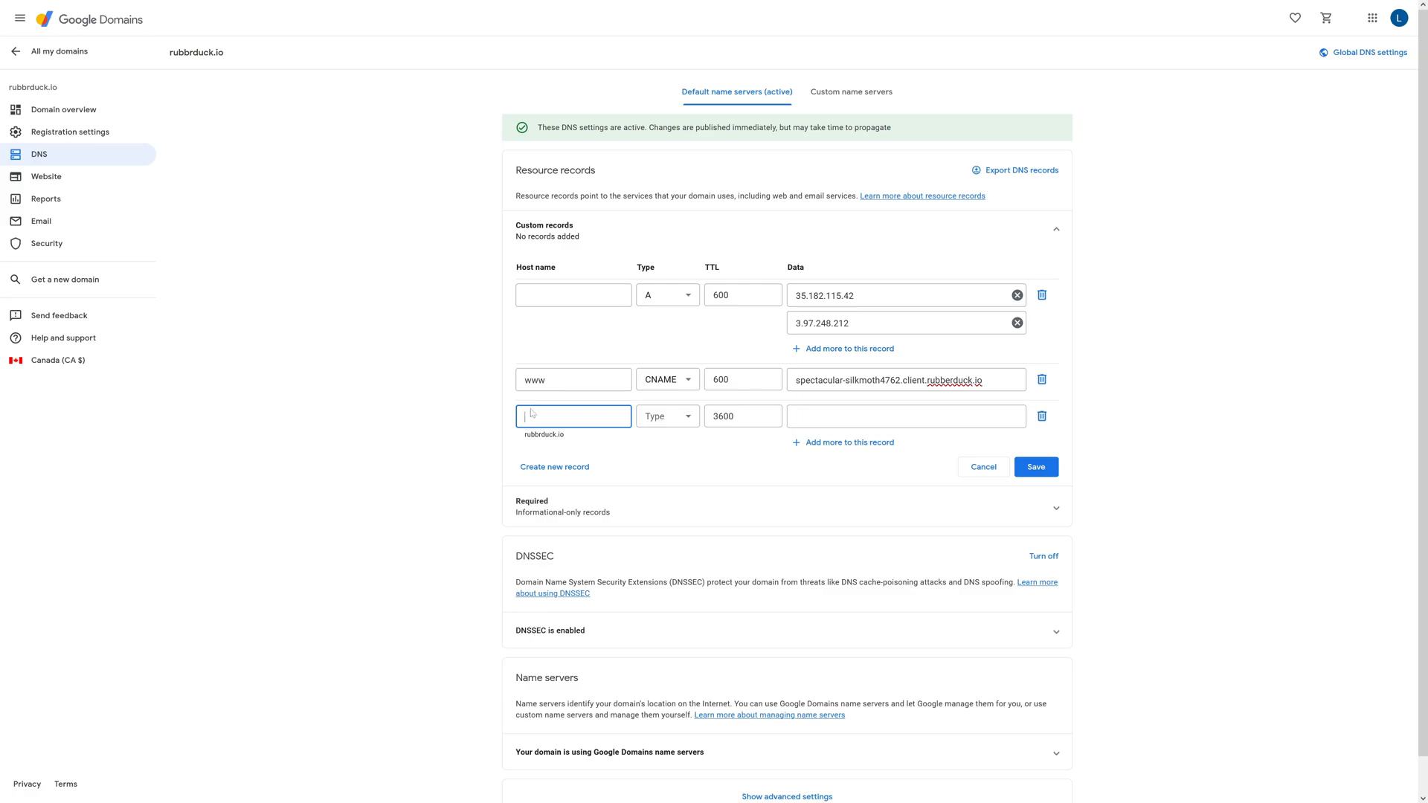
key(ctrl+Tab)
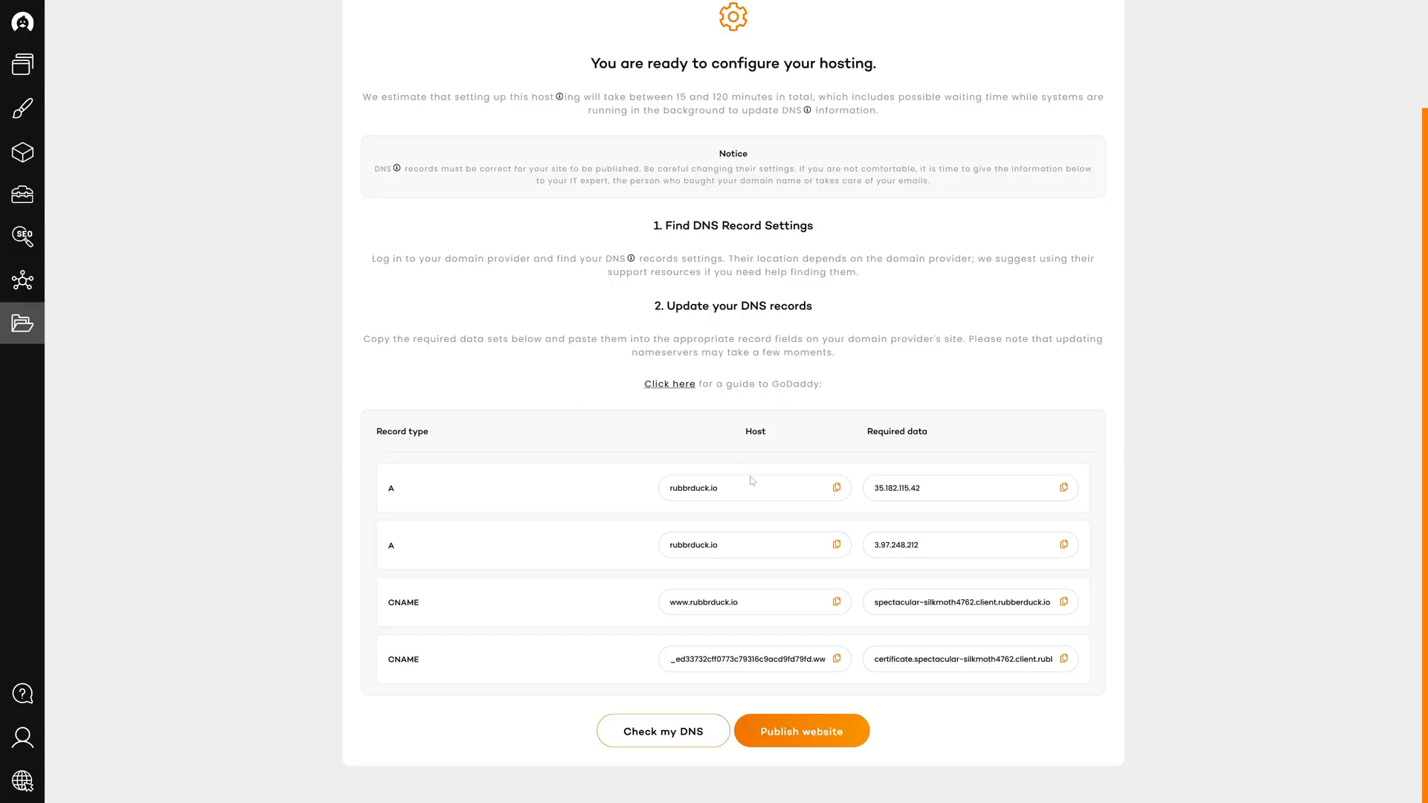
click(837, 660)
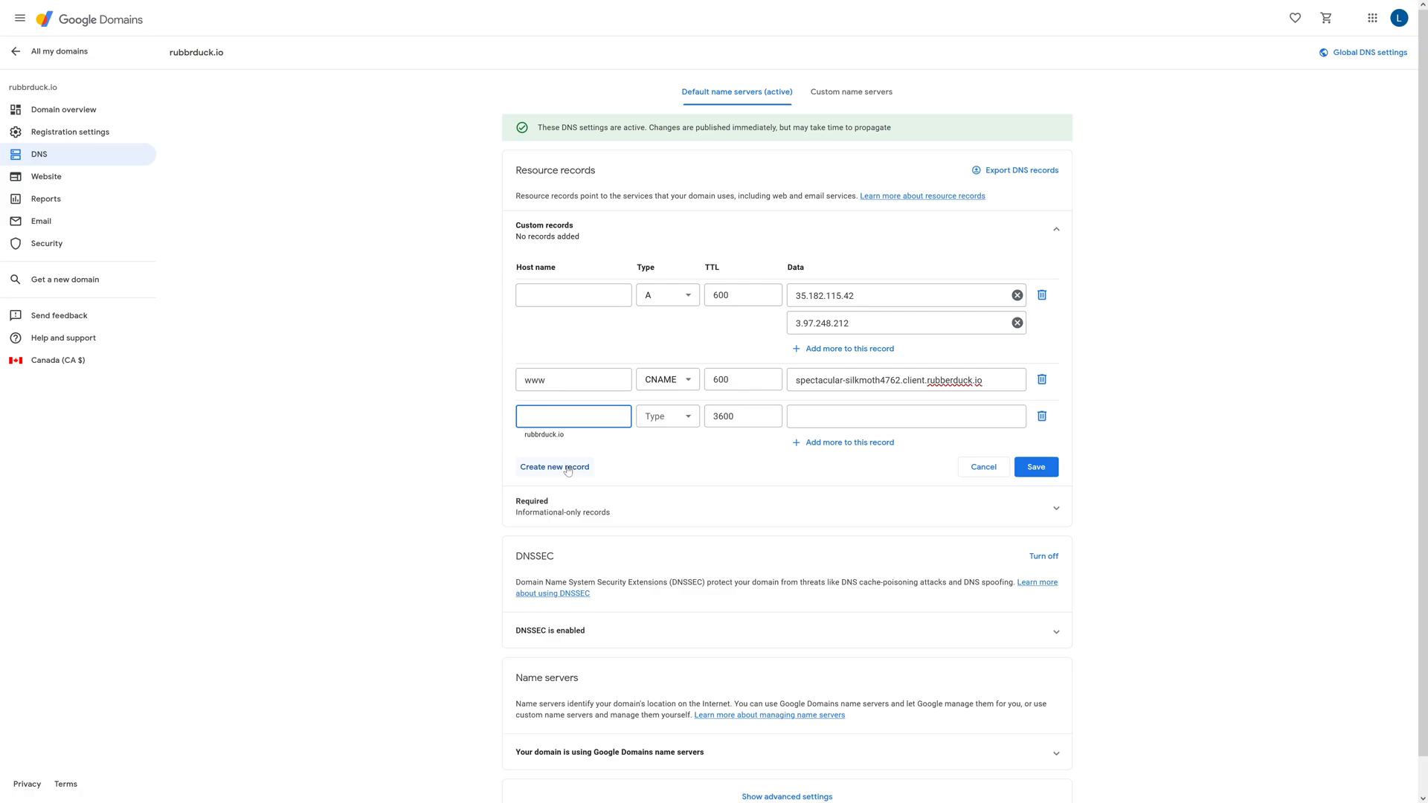
key(ctrl+v)
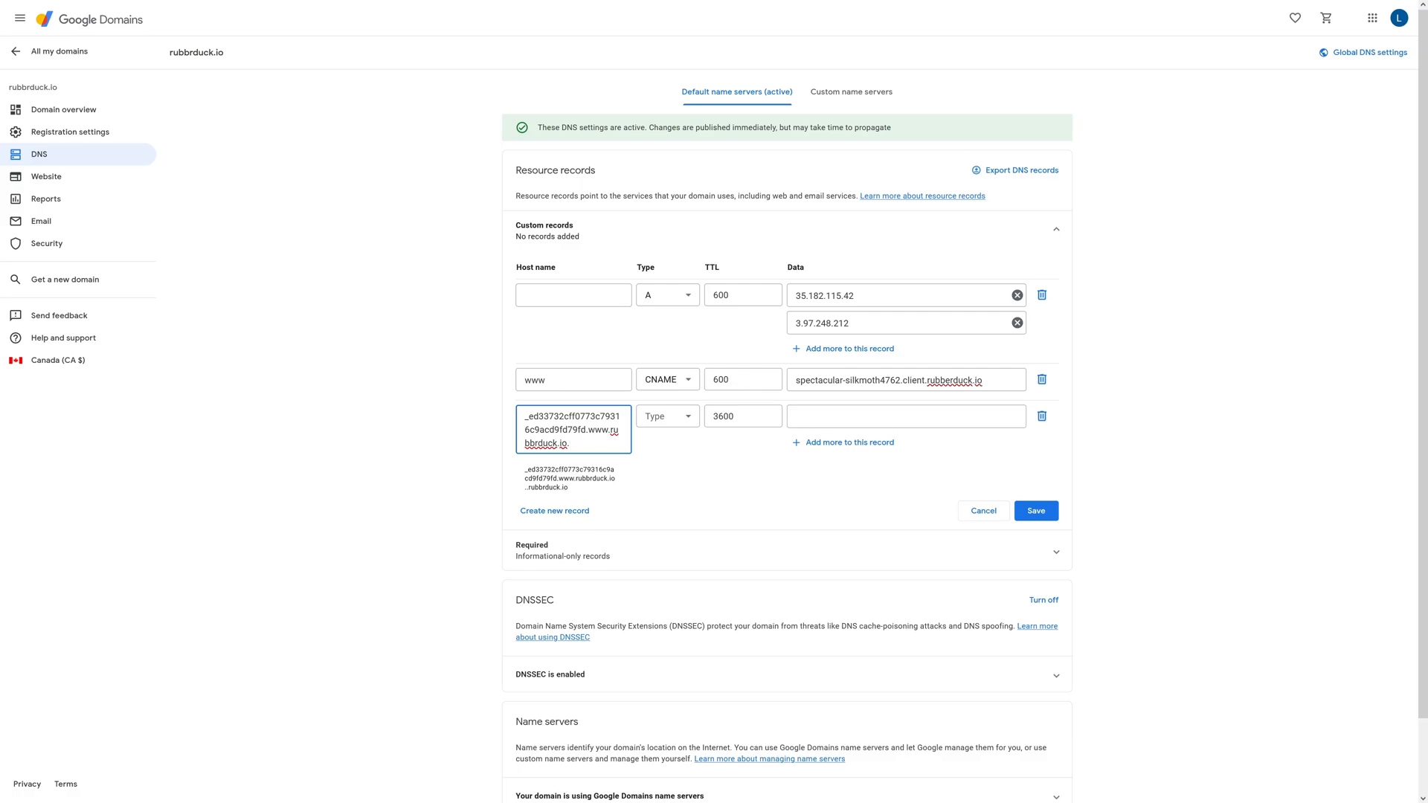
key(shift+End)
key(shift+Down)
key(BackSpace)
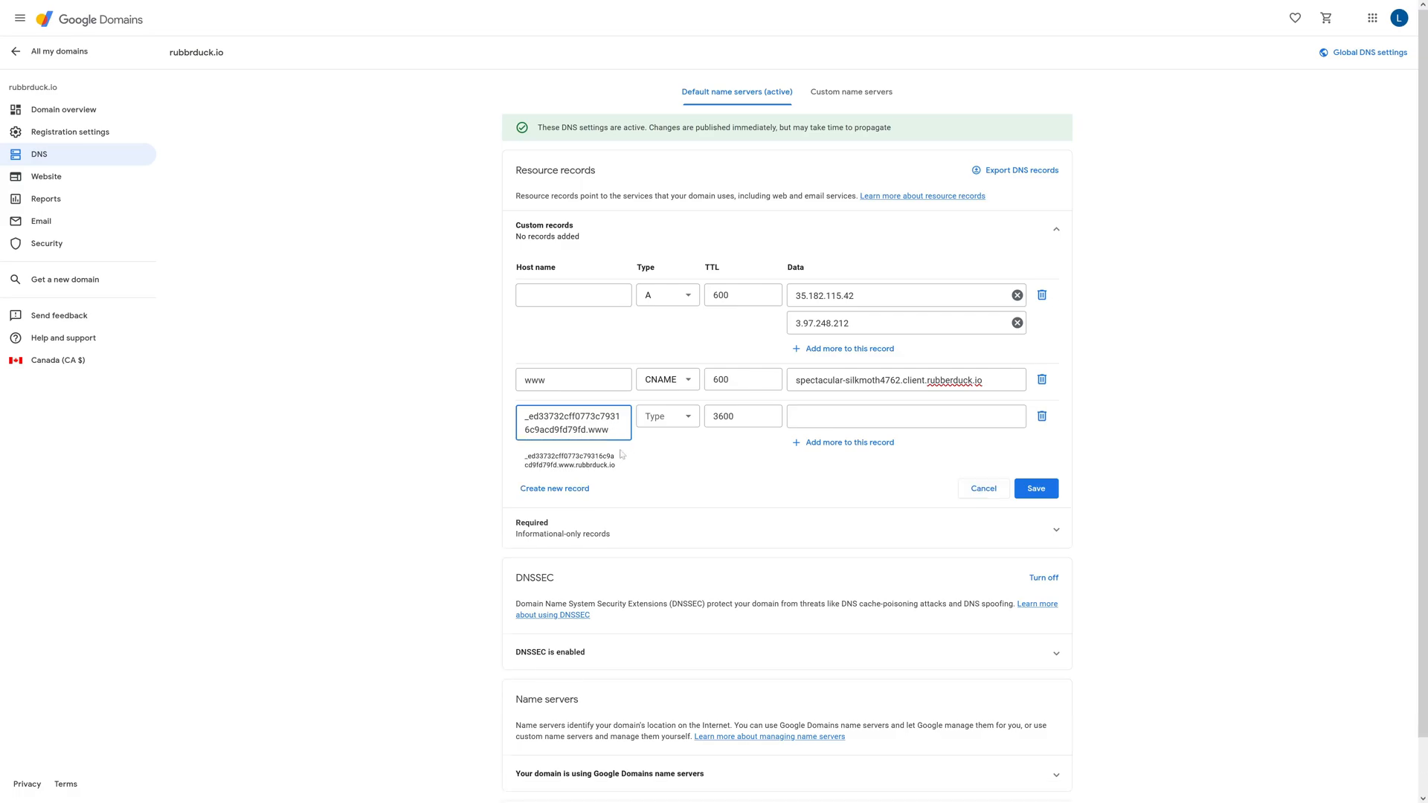
Set the new custom record's type to CNAME and its TTL to 600
click(658, 423)
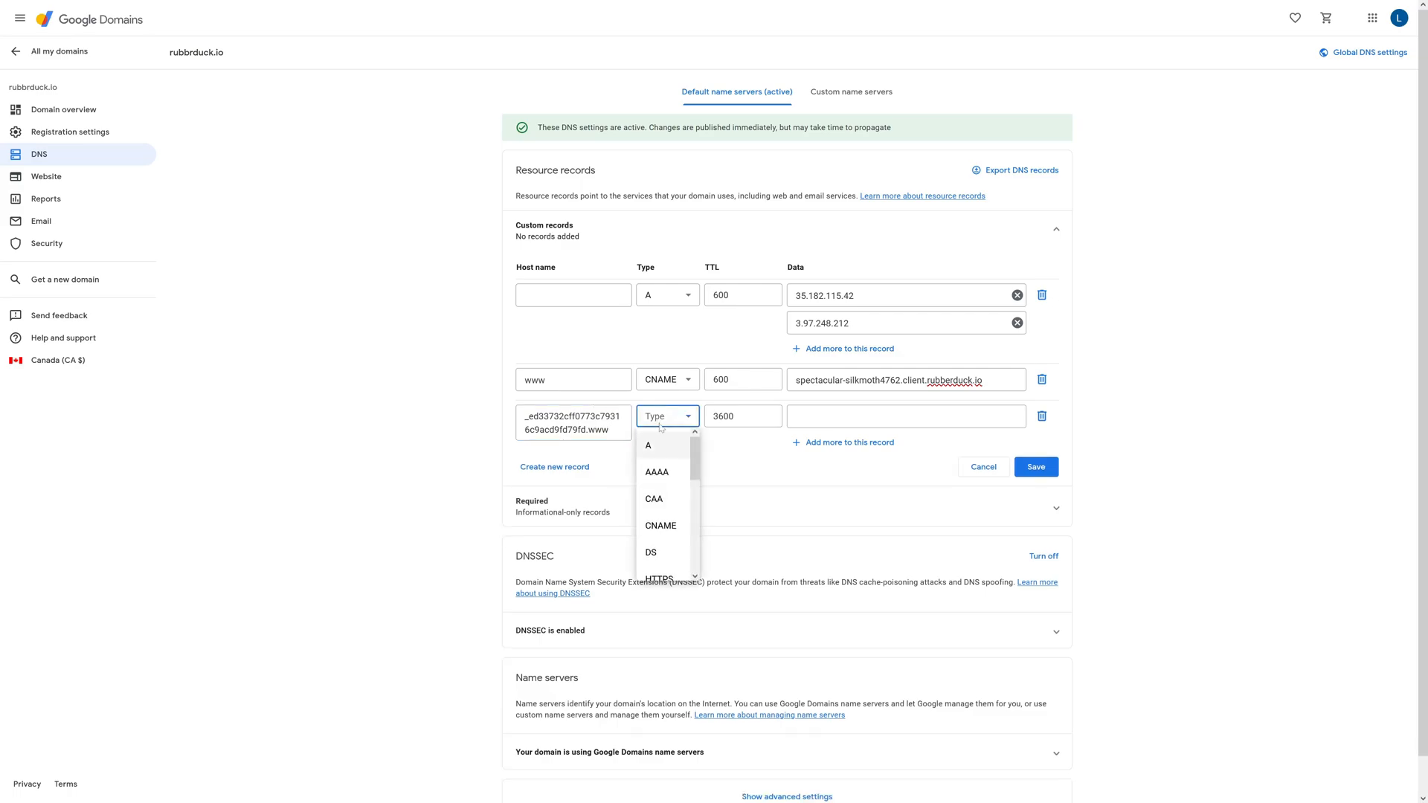
click(661, 526)
key(Tab)
key(BackSpace)
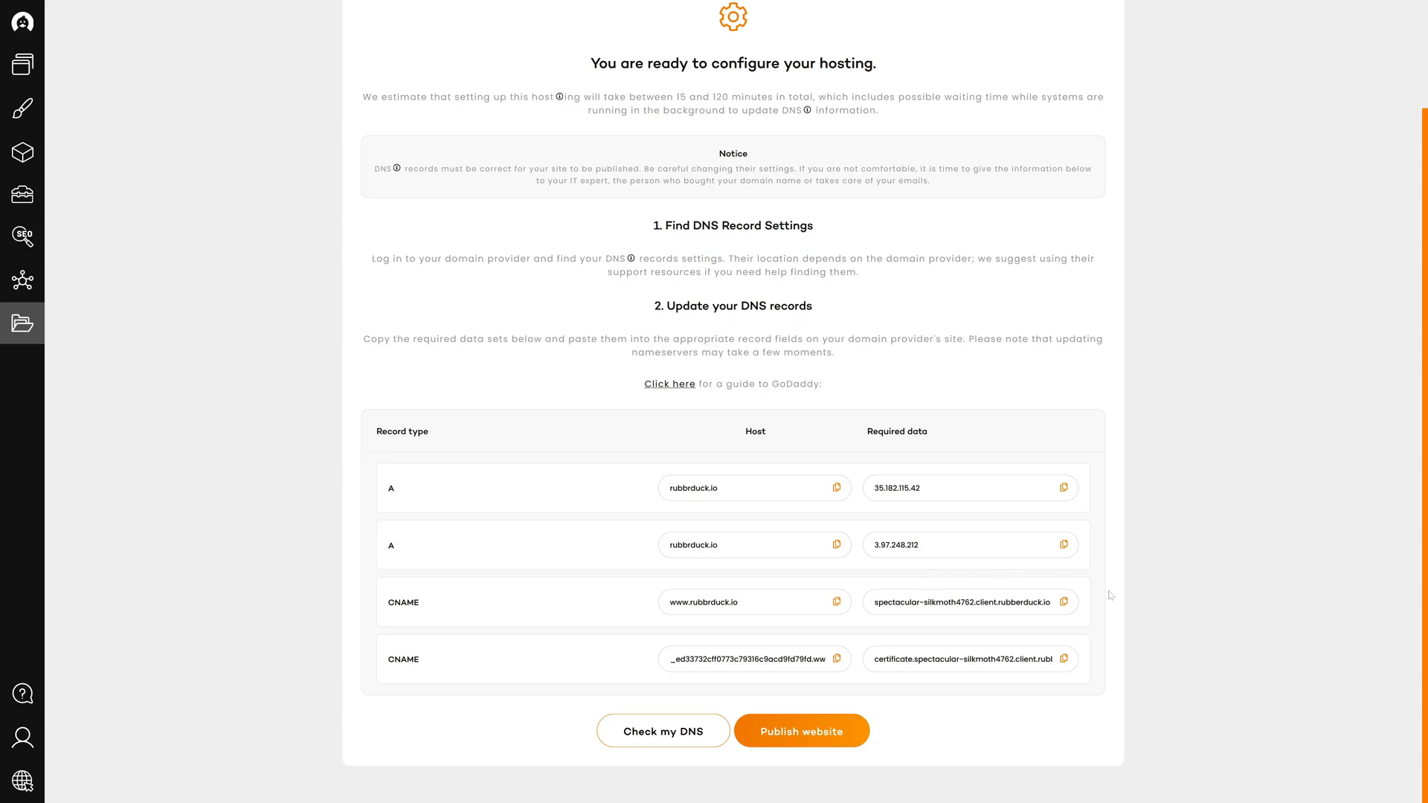
Copy the builder's required data certificate.spectacular-silkmoth4762.client.rubberduck.io into the new CNAME record and save the custom records
click(1066, 661)
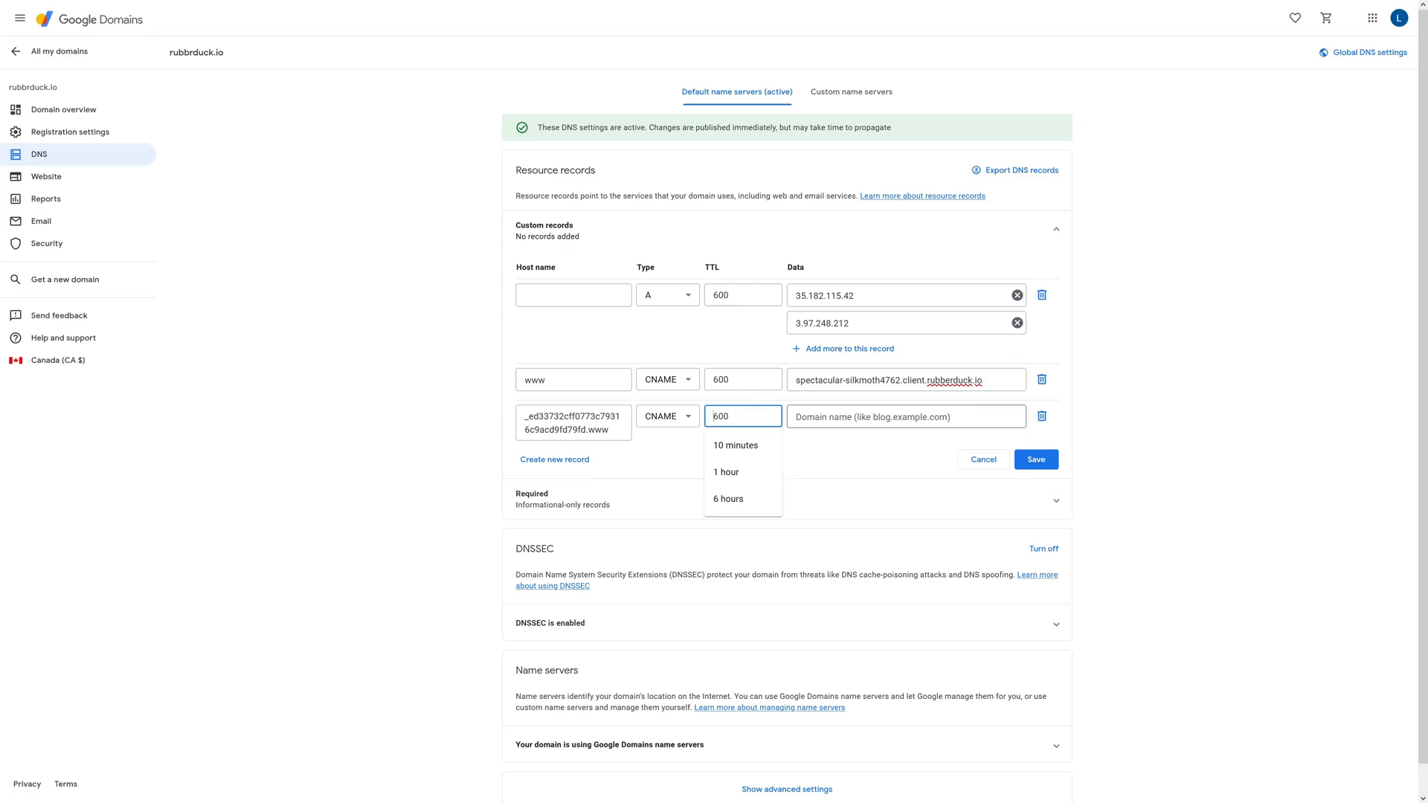
click(906, 417)
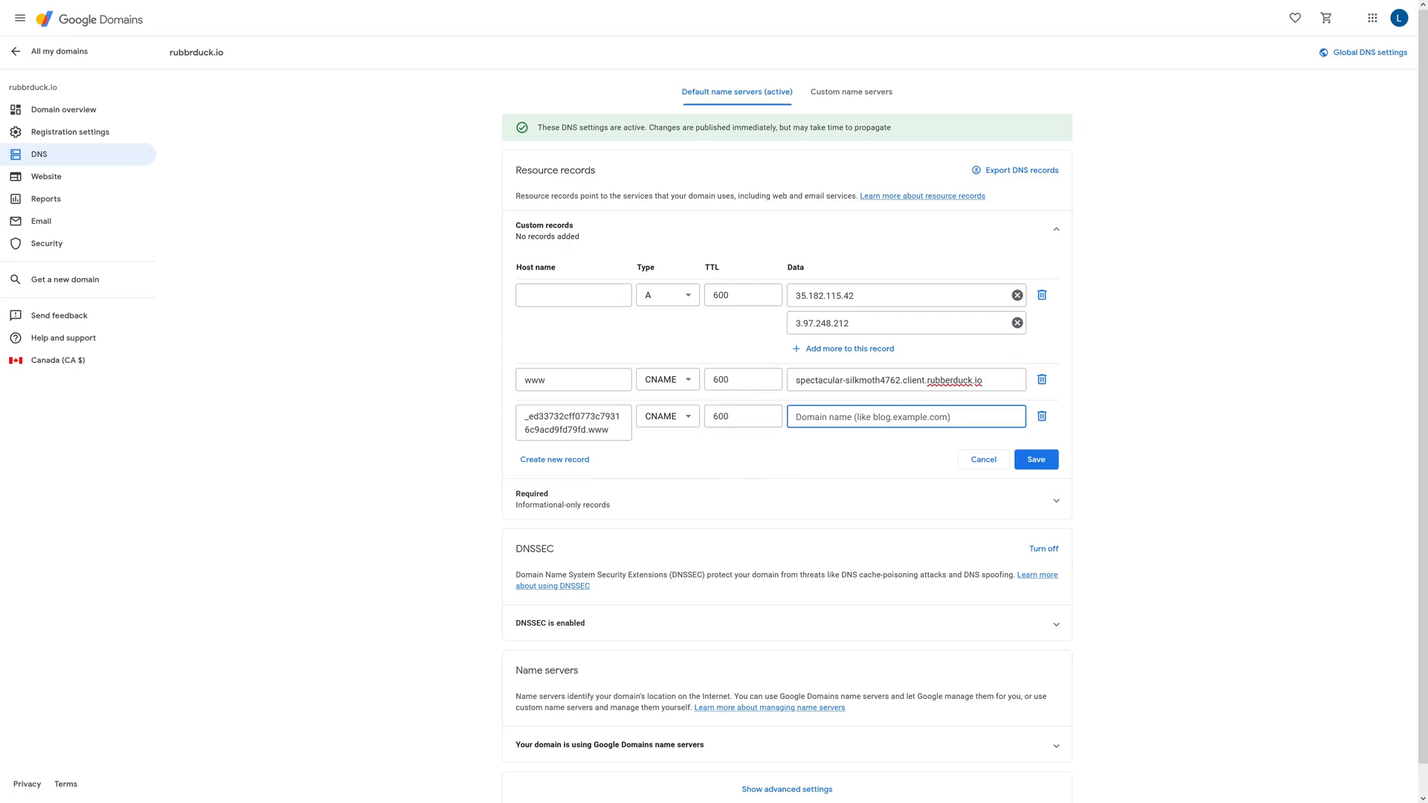
key(ctrl+v)
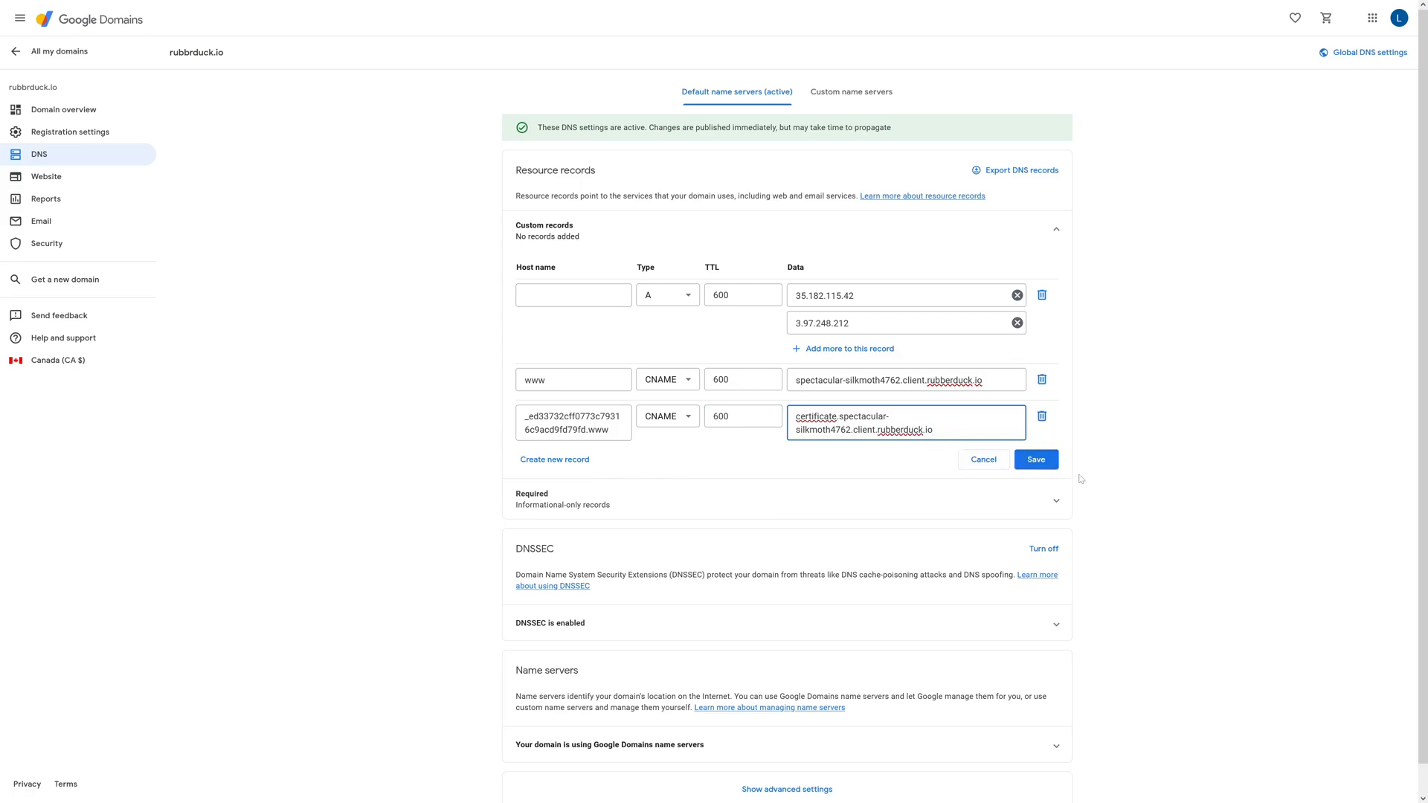
click(1042, 462)
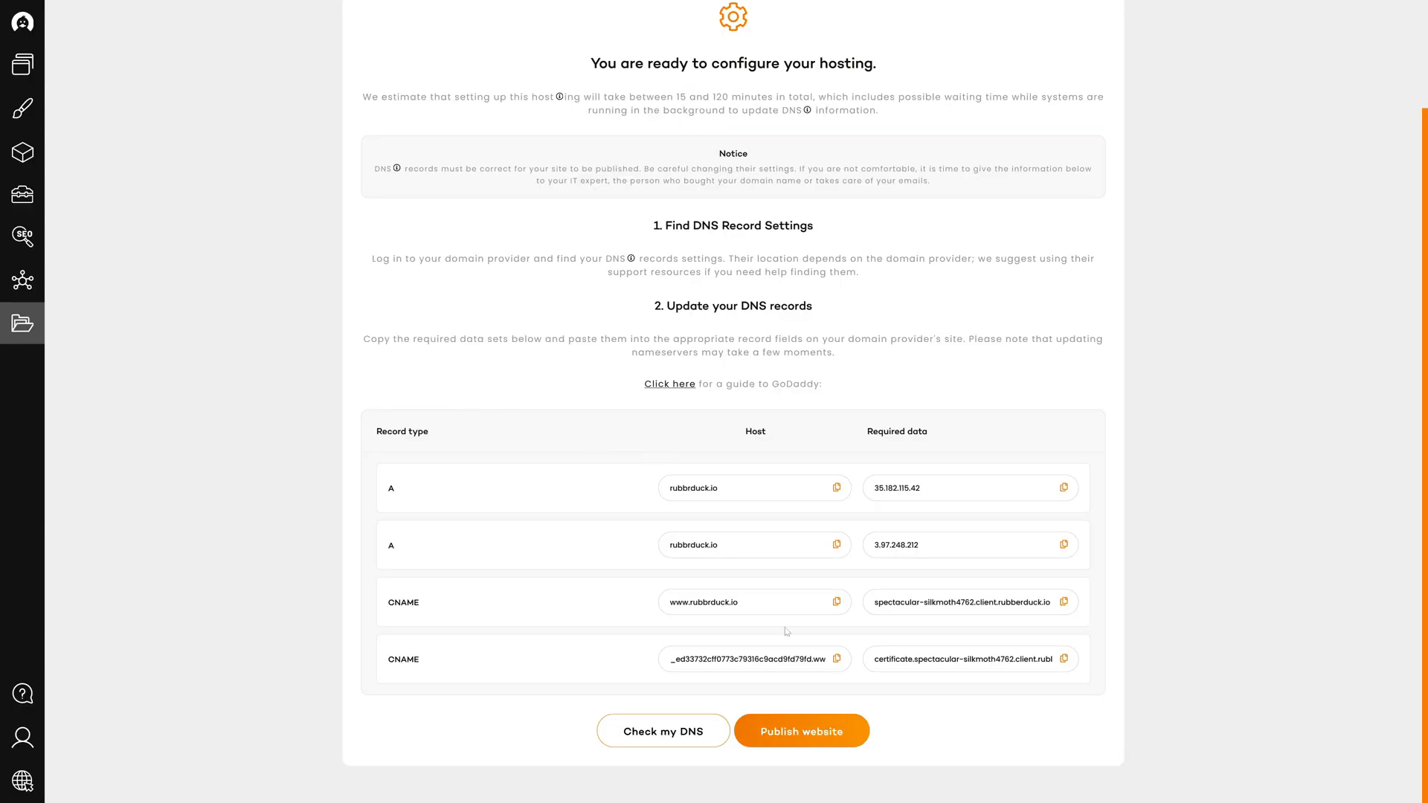
Switch to the website builder, publish the website and run the check of its DNS records
click(785, 733)
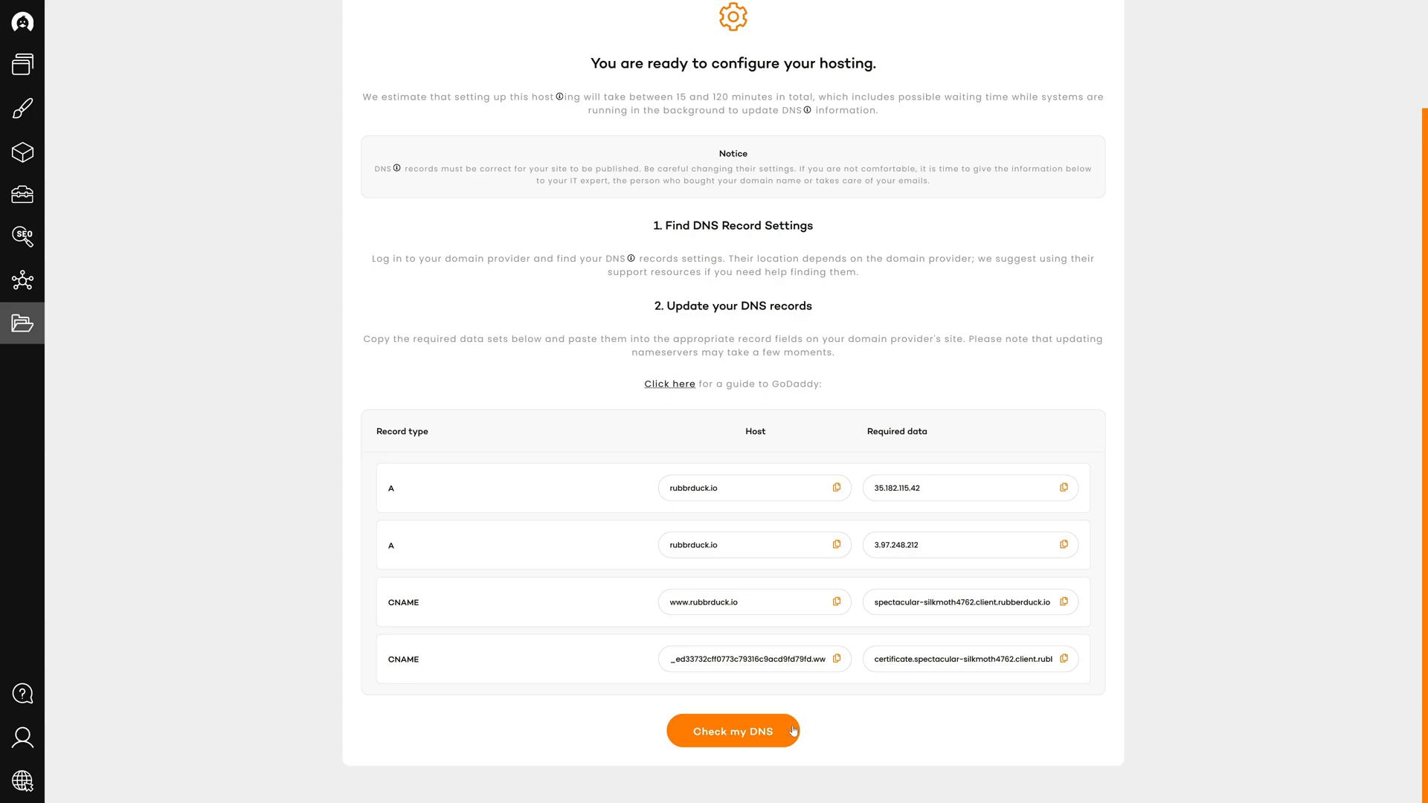
click(793, 731)
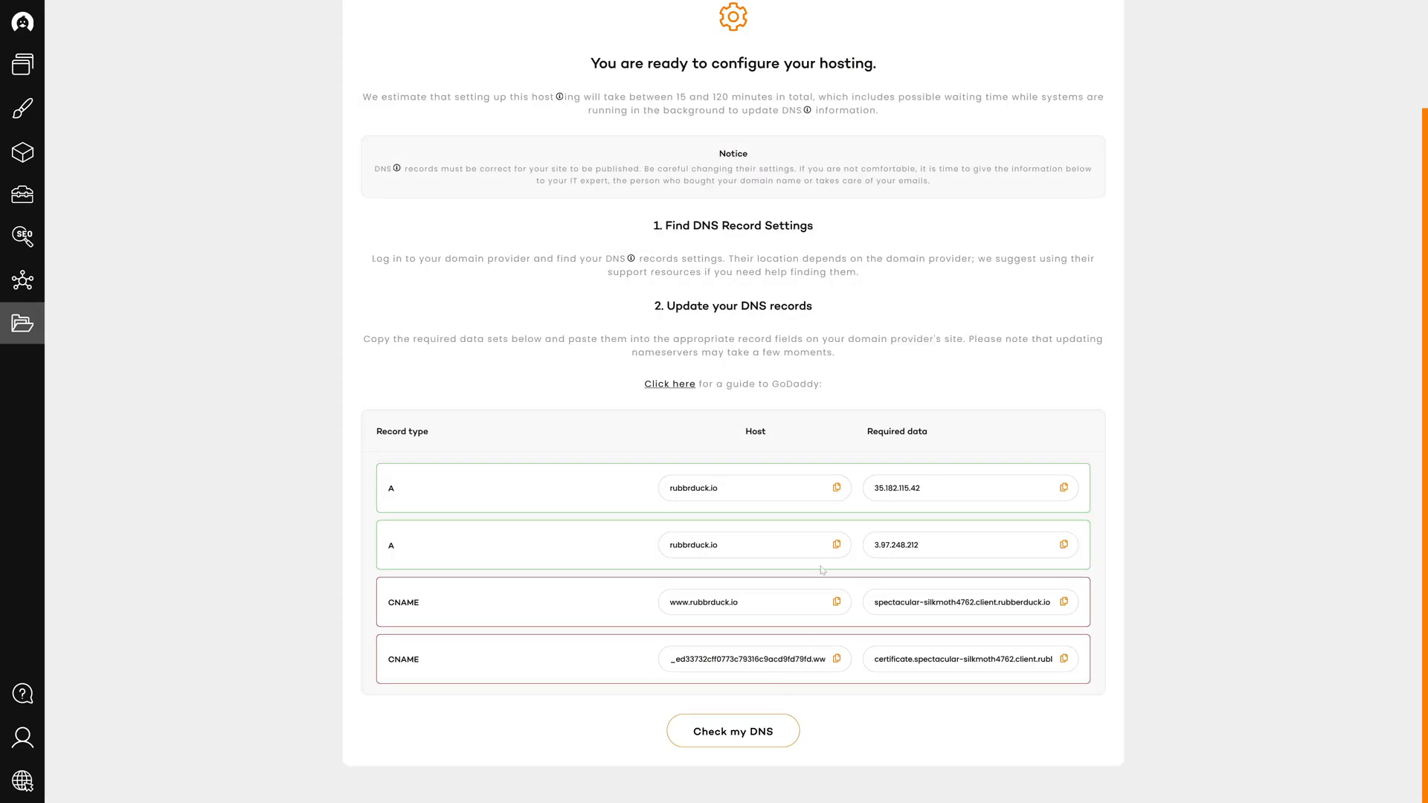